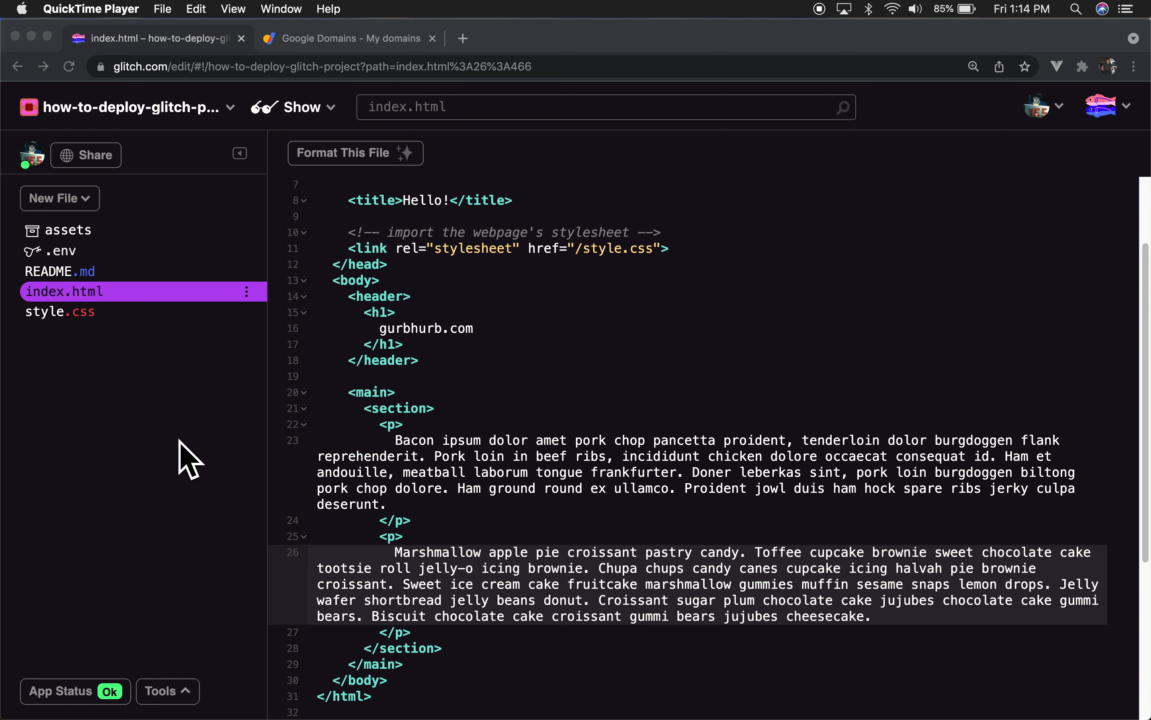
Preview the gurbhurb.com page in a new window, then close the preview and return to the index.html code
scroll(623, 493, "up", 3)
scroll(621, 486, "down", 3)
scroll(619, 490, "down", 2)
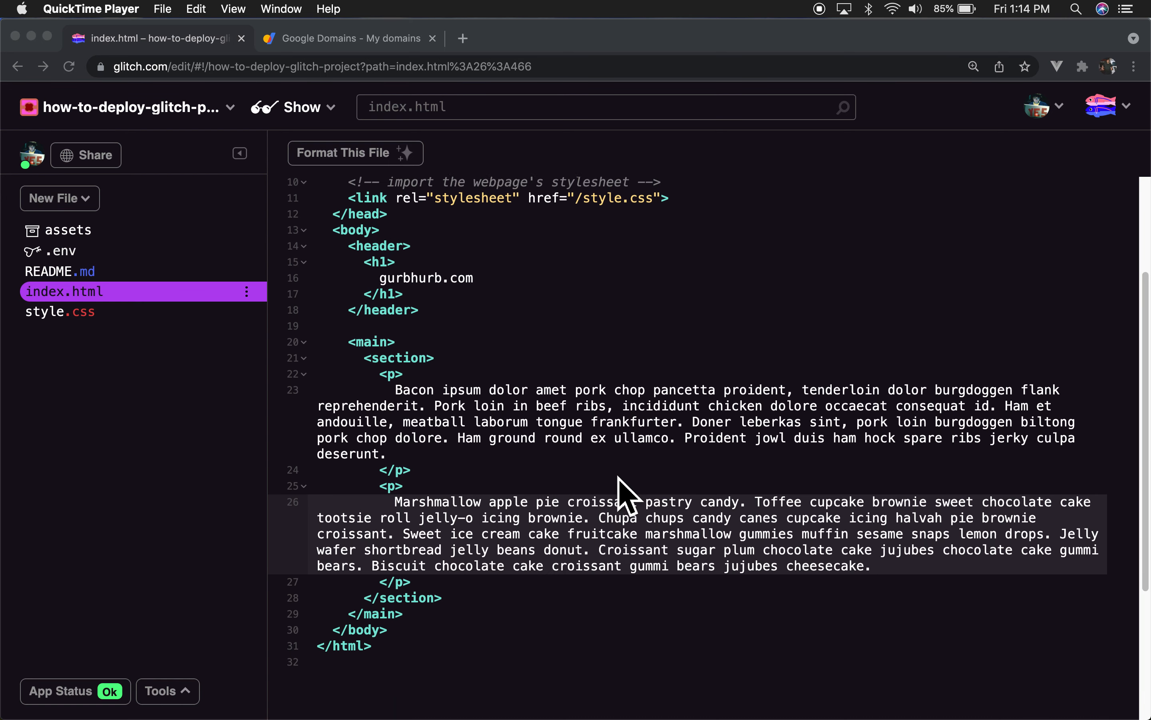
left_click(328, 120)
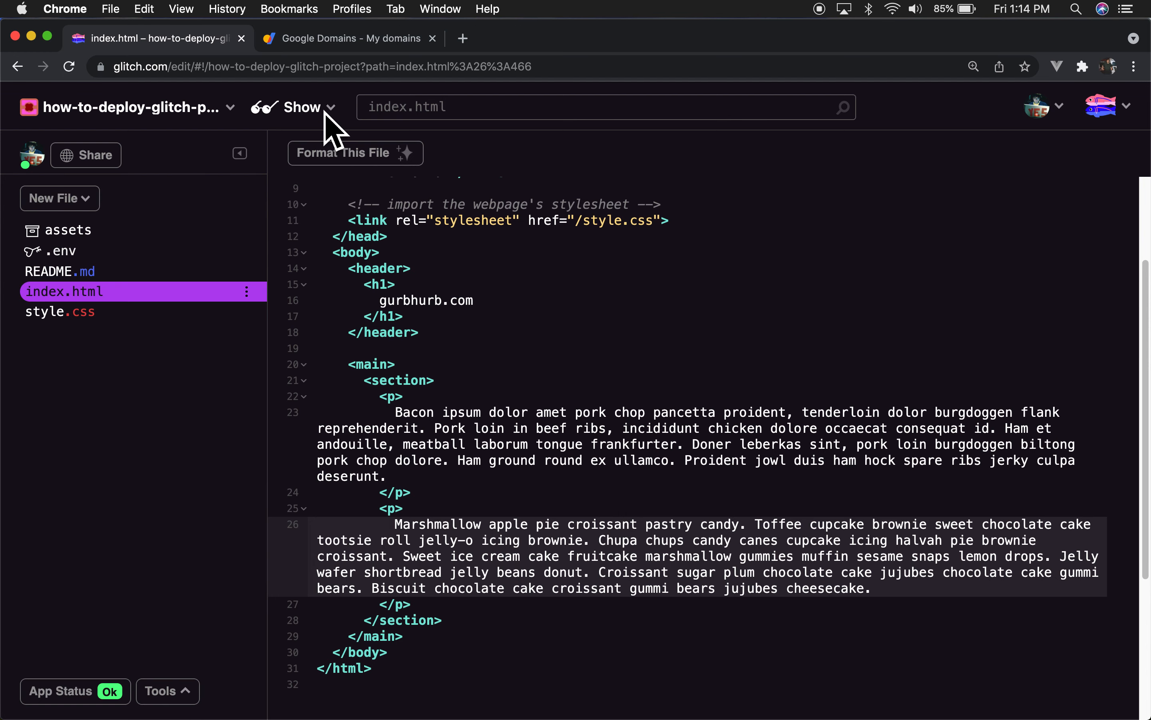
left_click(330, 110)
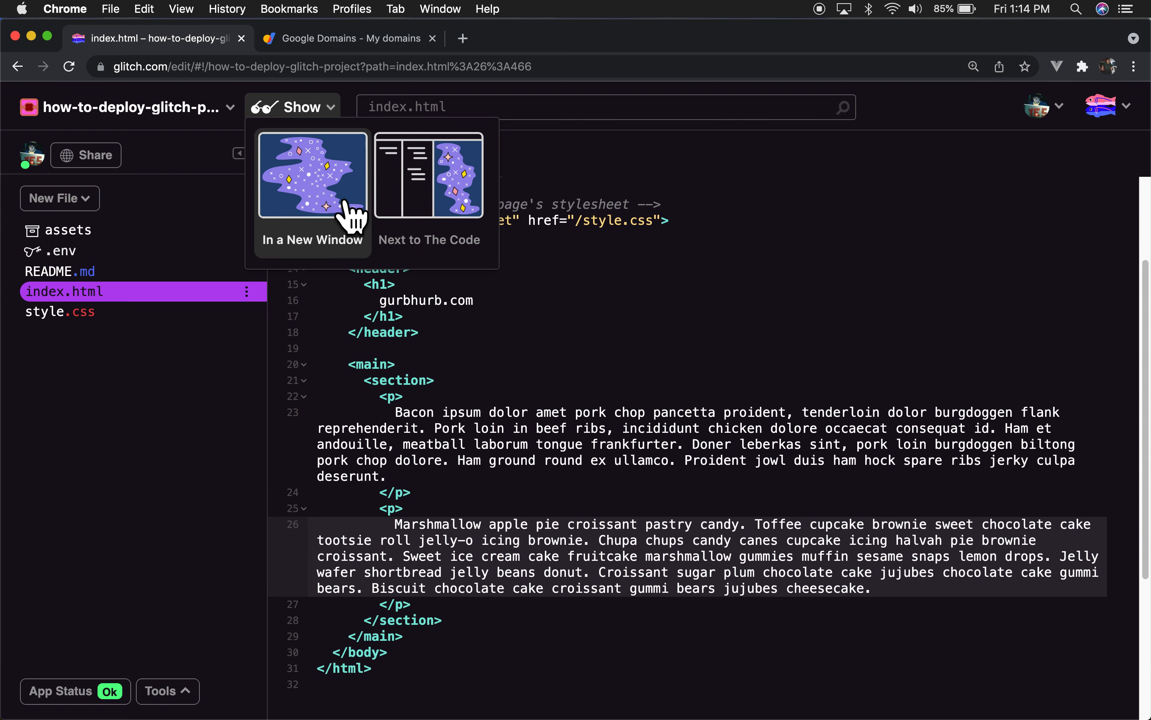
left_click(351, 216)
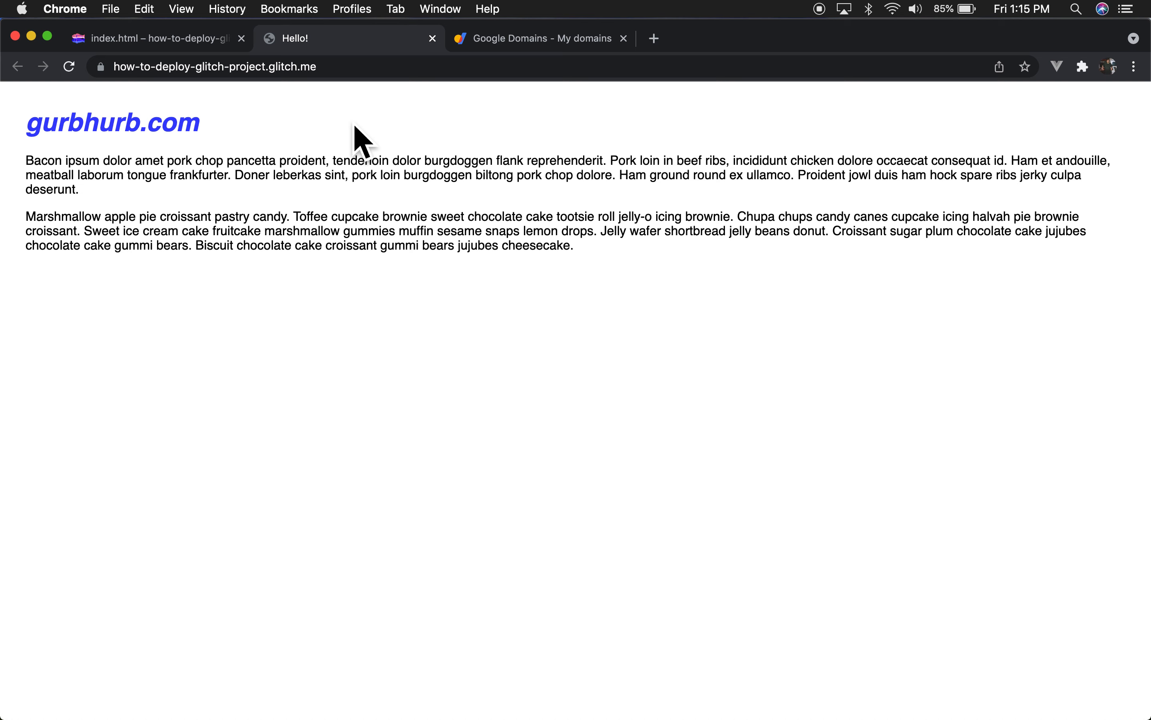
left_click(432, 38)
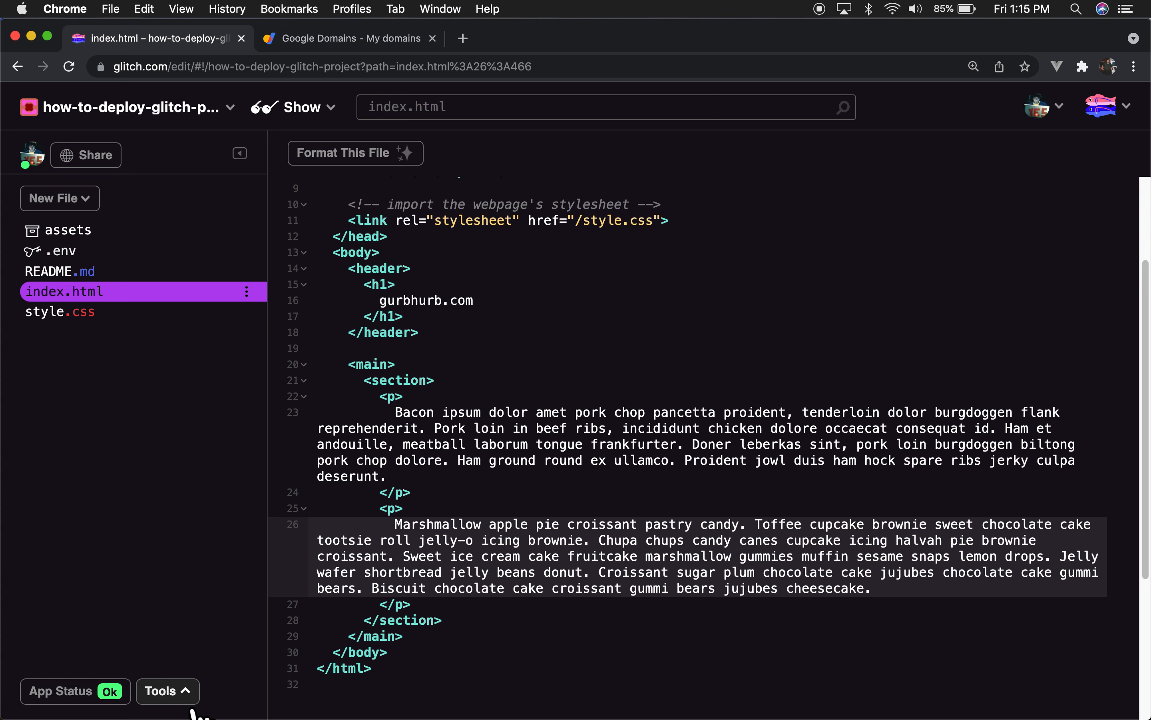
left_click(167, 691)
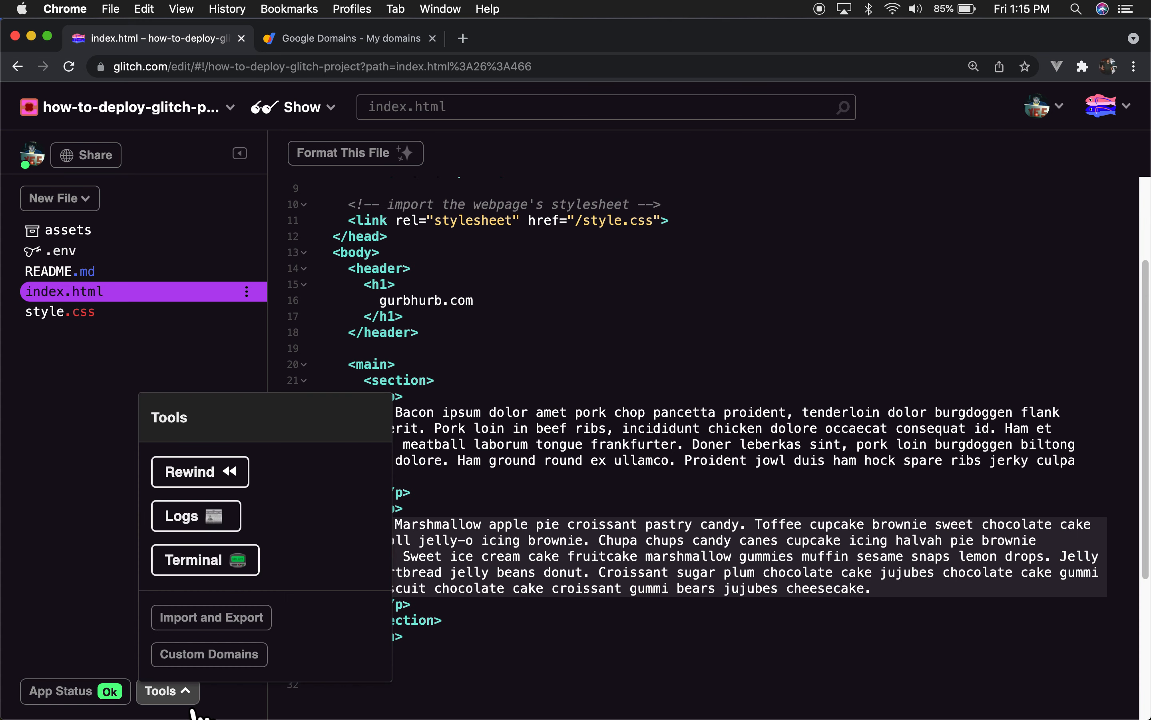
left_click(220, 666)
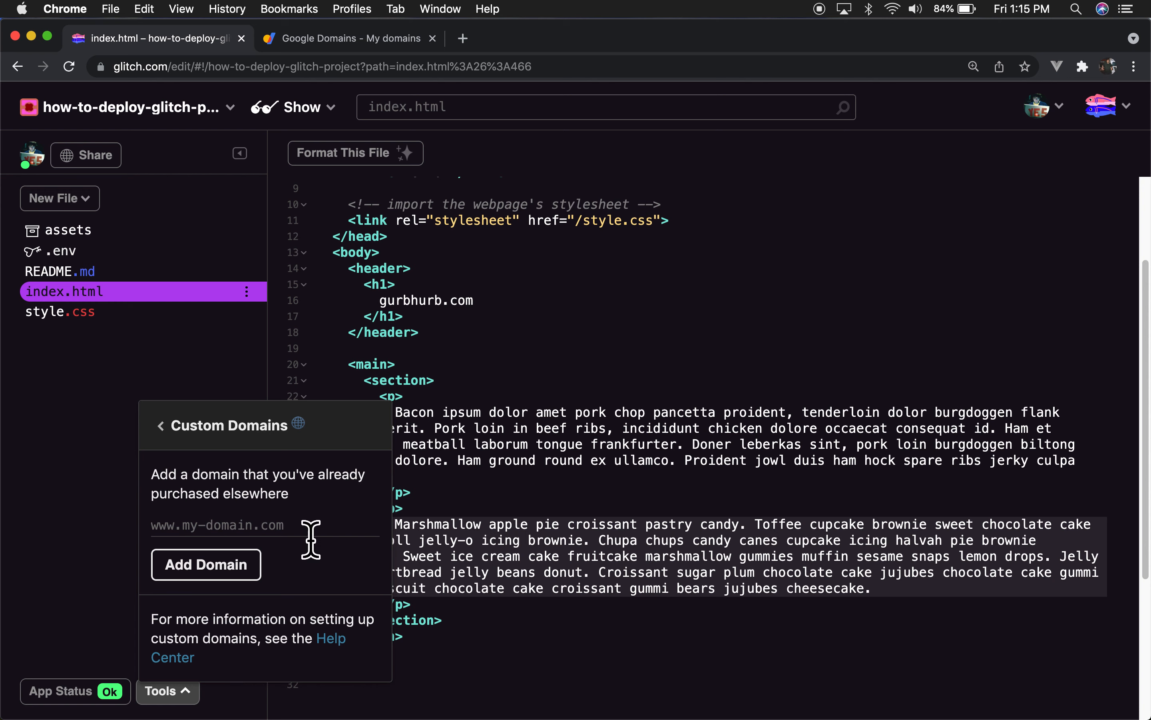
left_click(360, 48)
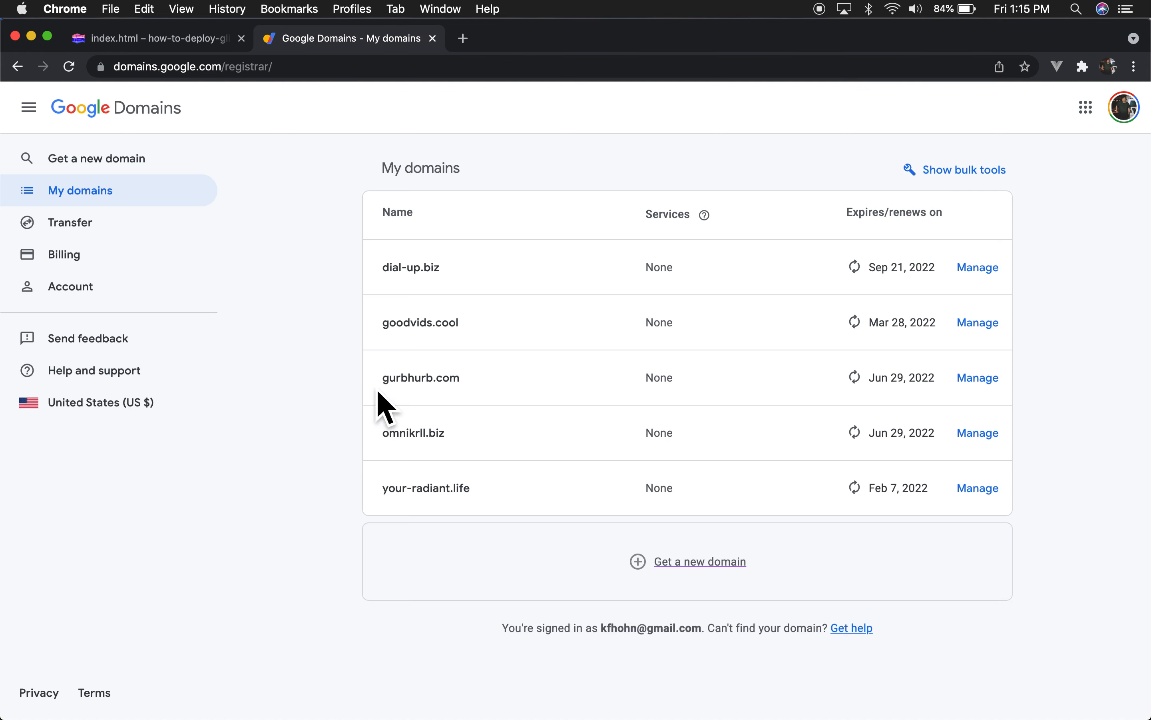
left_click(429, 393)
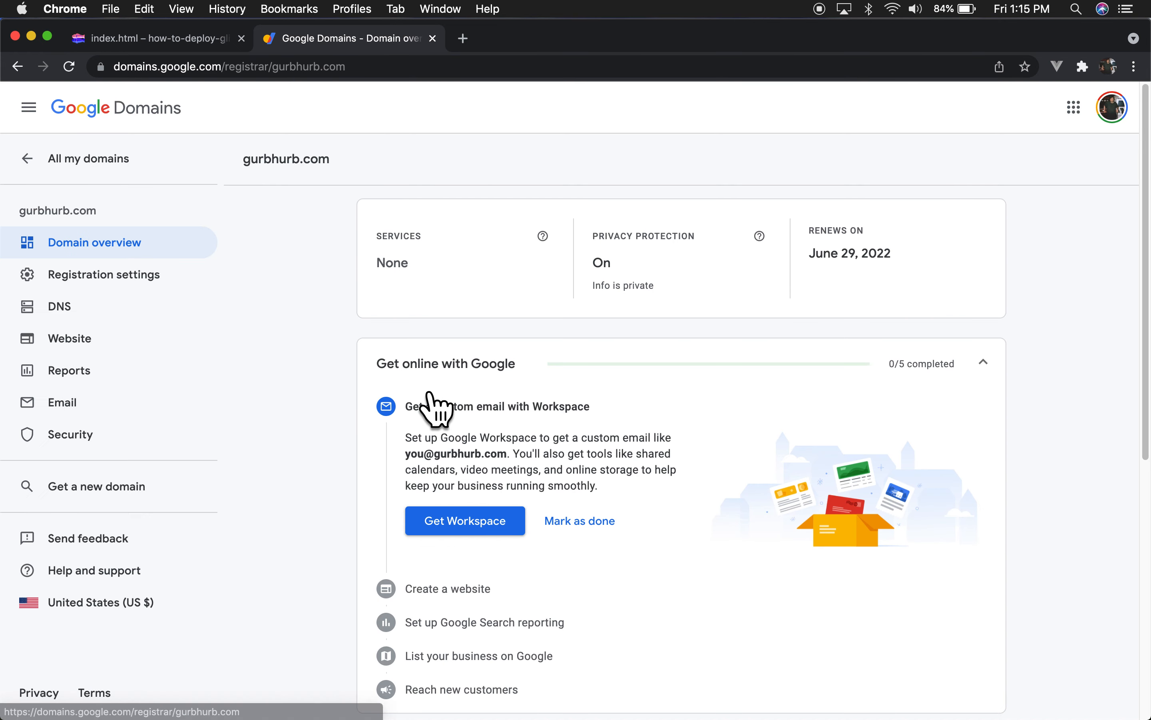
left_click(169, 41)
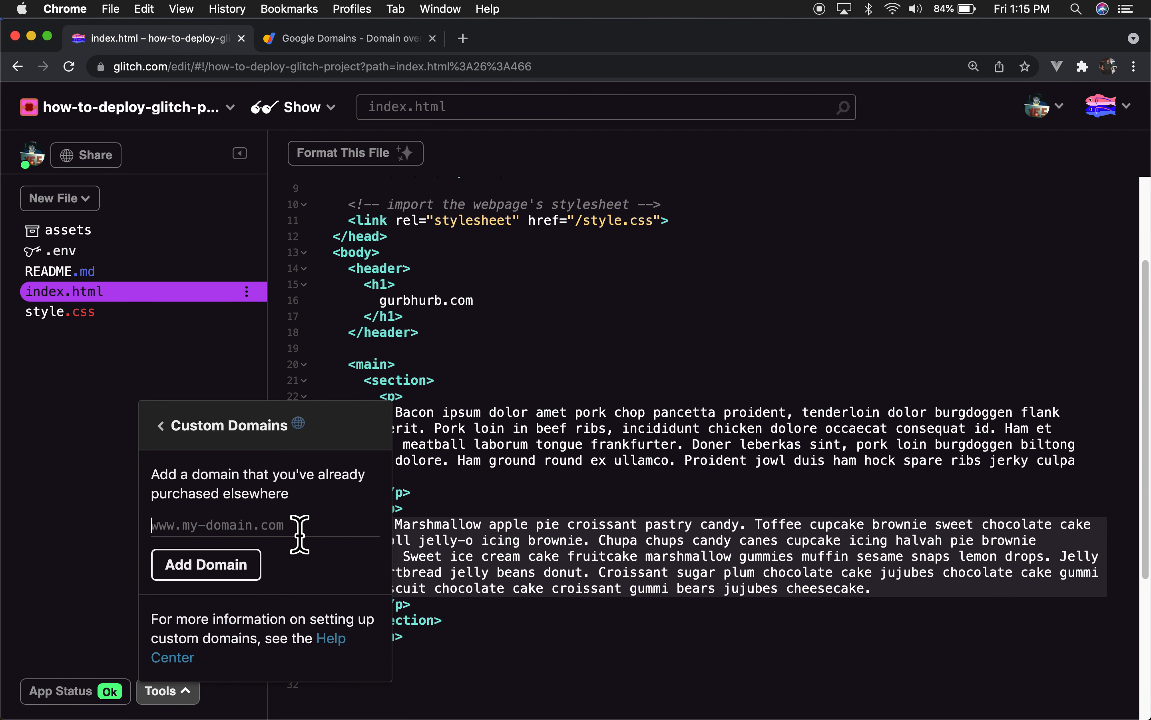
type("www.gurbhurb.com")
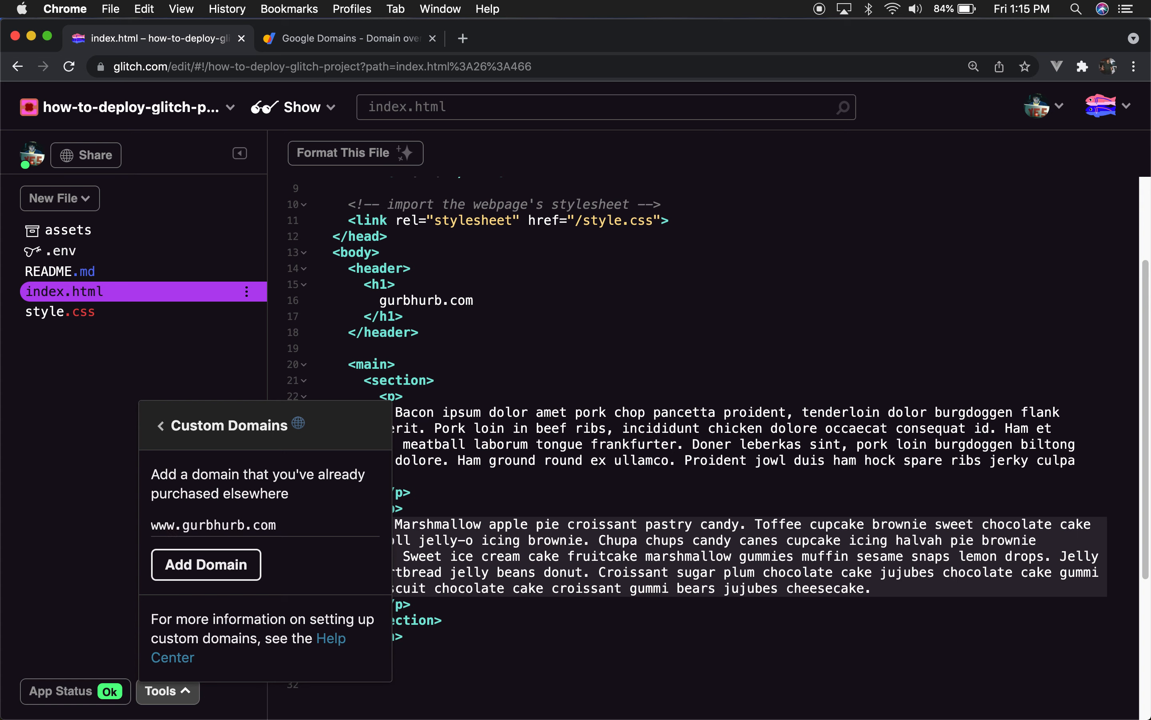
left_click(243, 582)
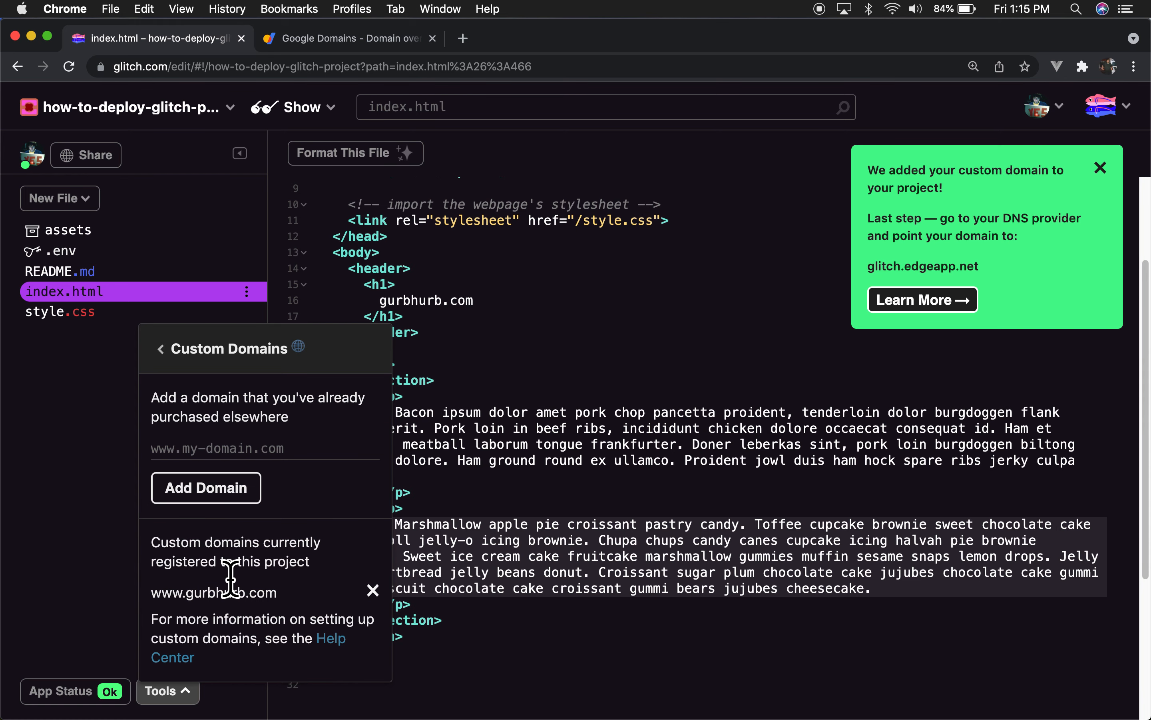
Open Glitch's help article on adding a custom domain and read its CNAME instructions and reminders
left_click(944, 315)
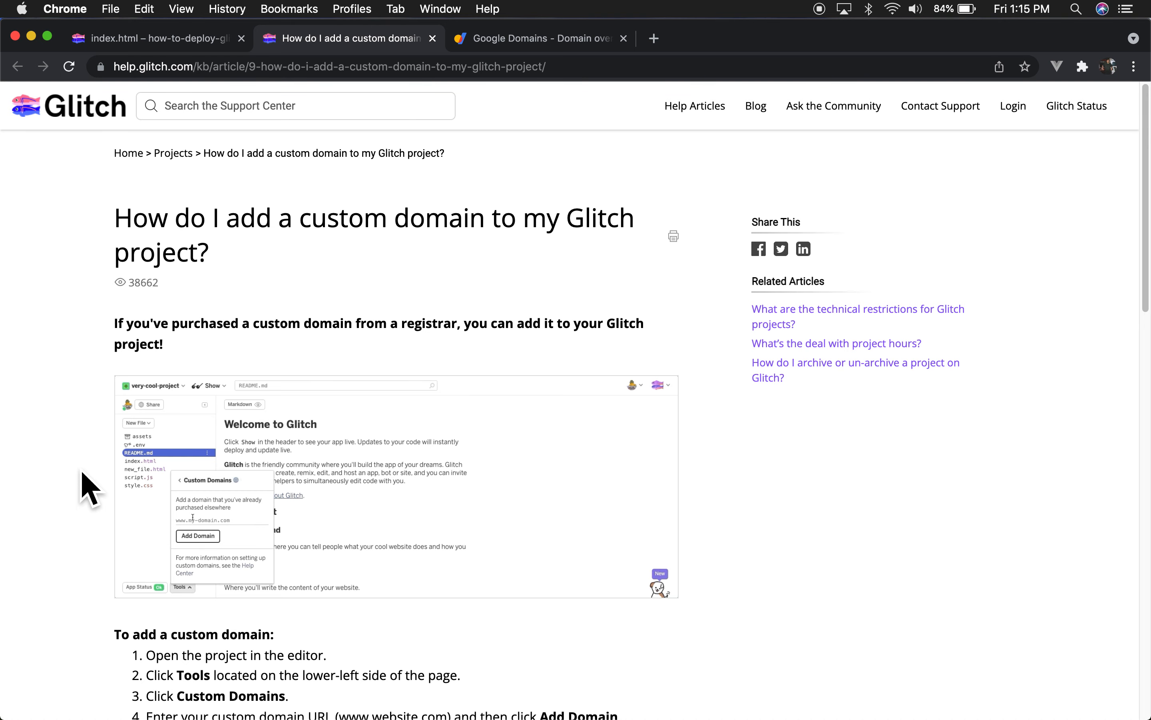
scroll(88, 487, "down", 8)
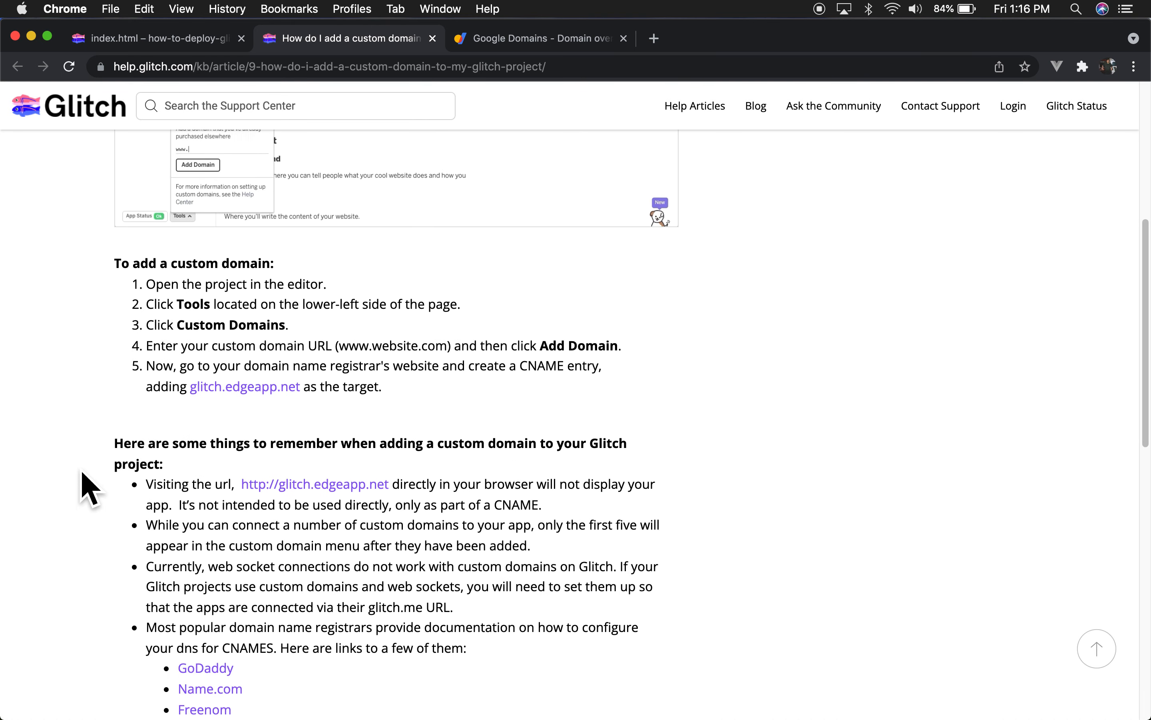
scroll(88, 488, "down", 2)
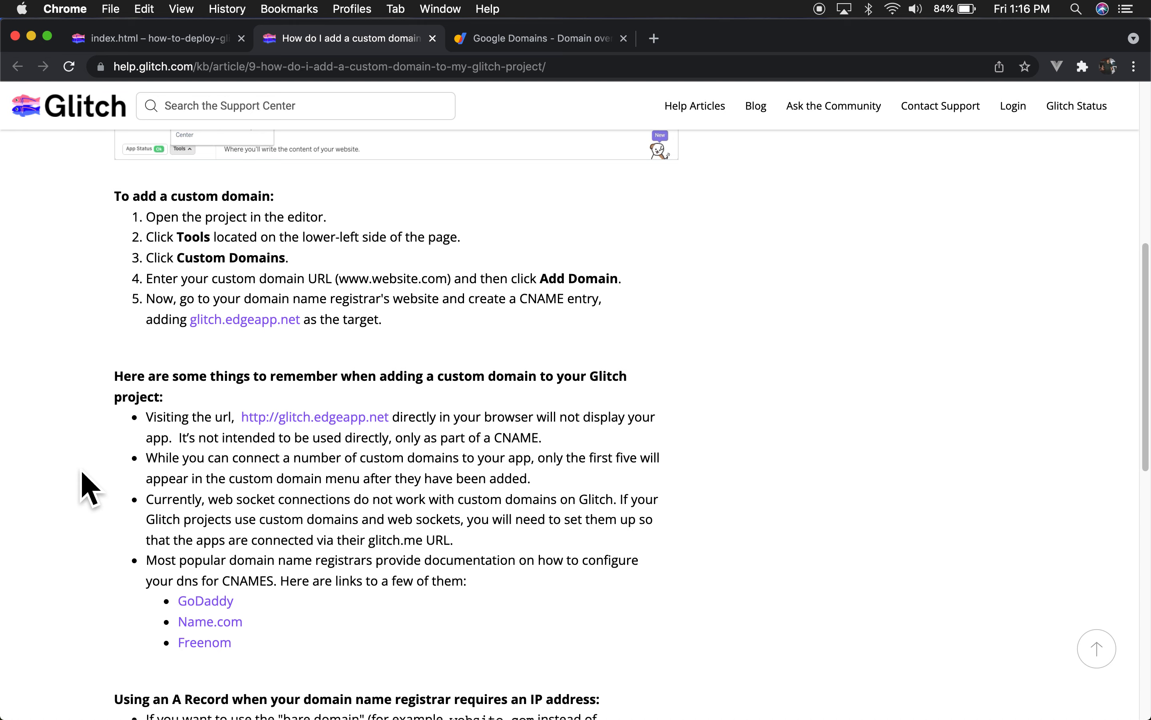
scroll(88, 488, "down", 1)
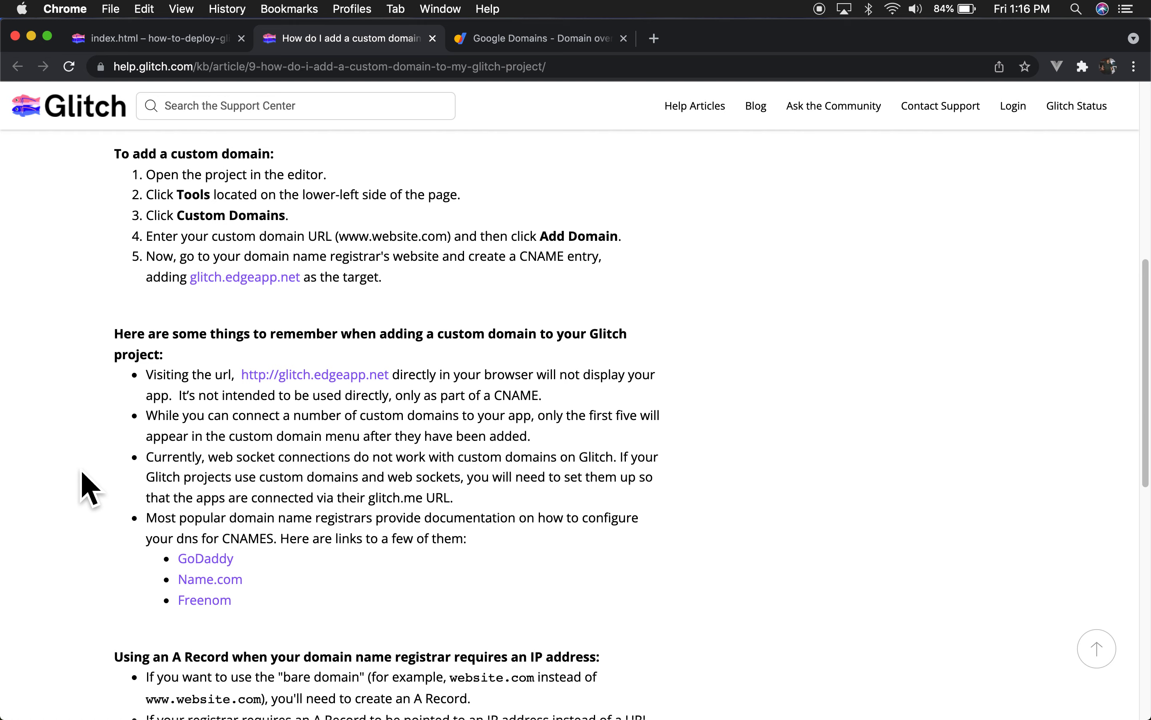
scroll(88, 488, "up", 1)
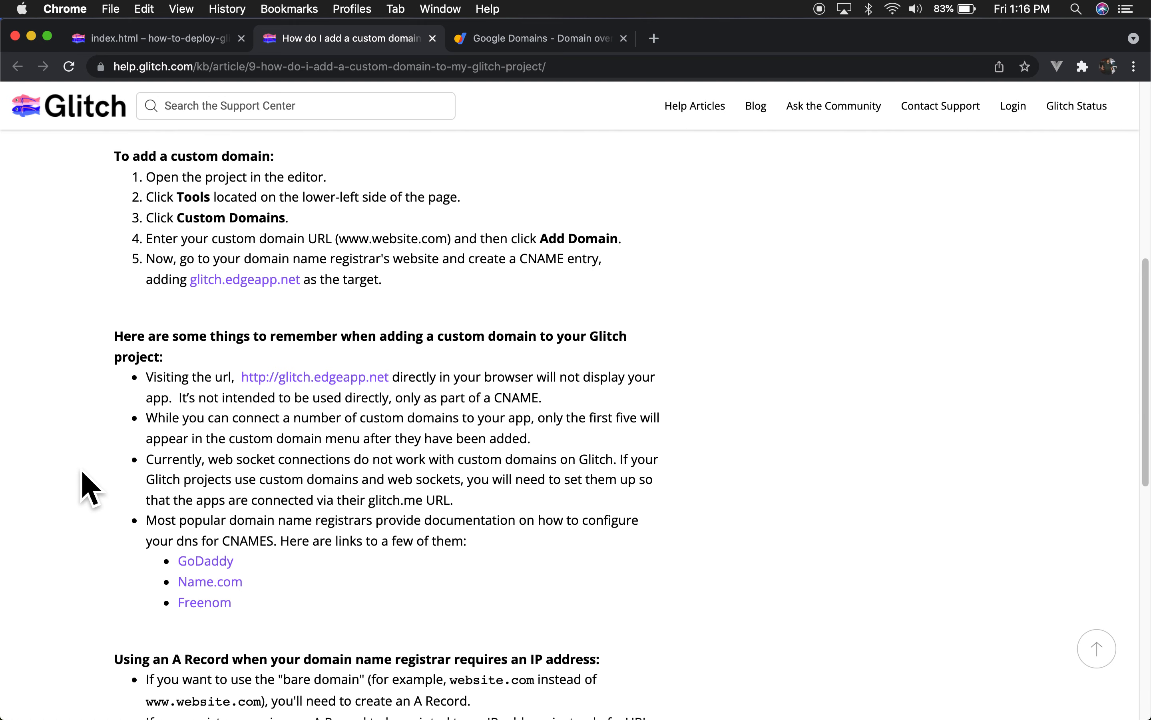
scroll(88, 488, "up", 1)
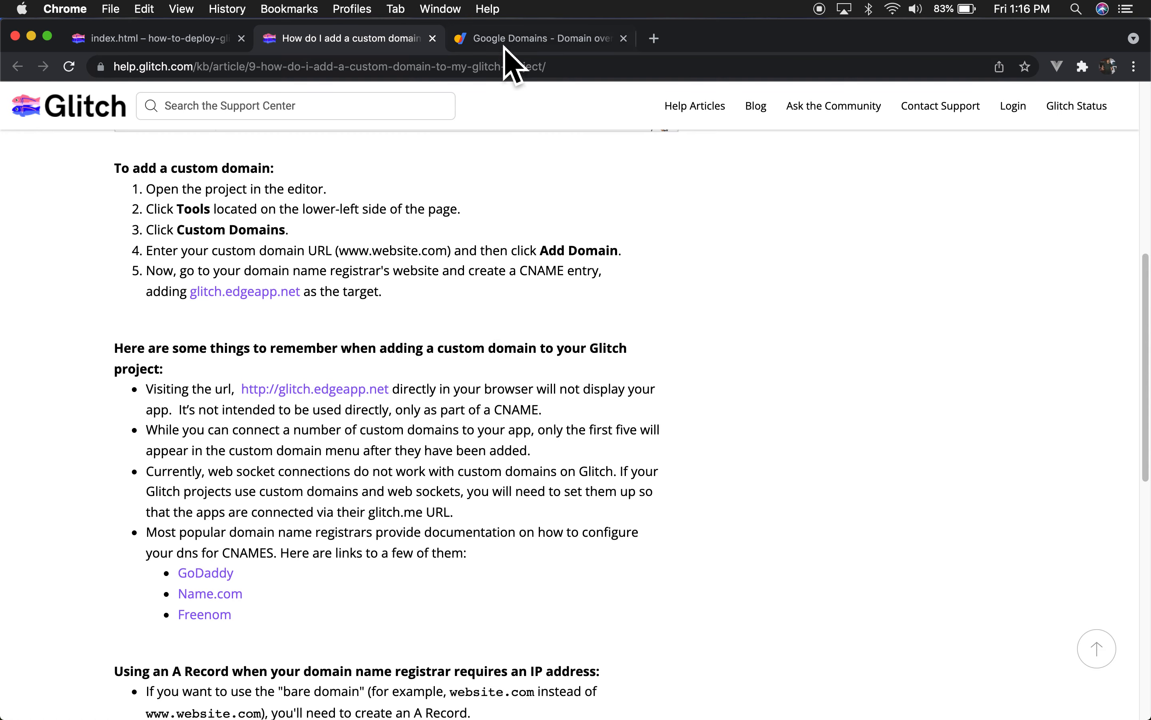
left_click(529, 45)
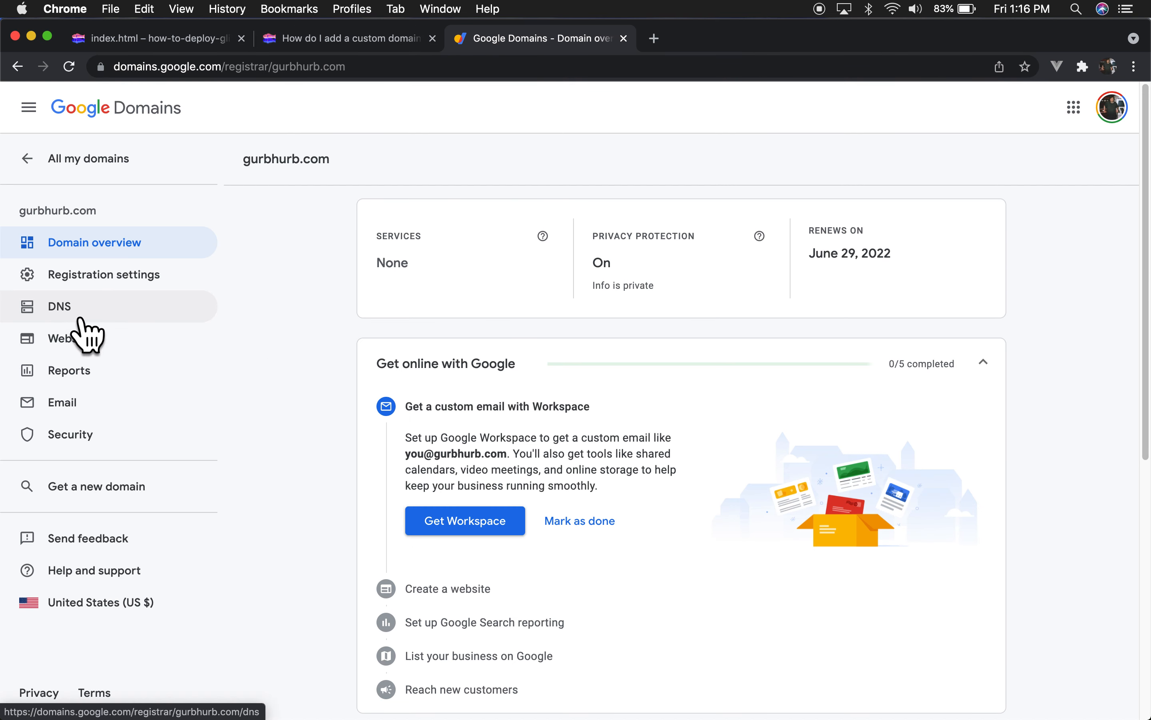
left_click(84, 329)
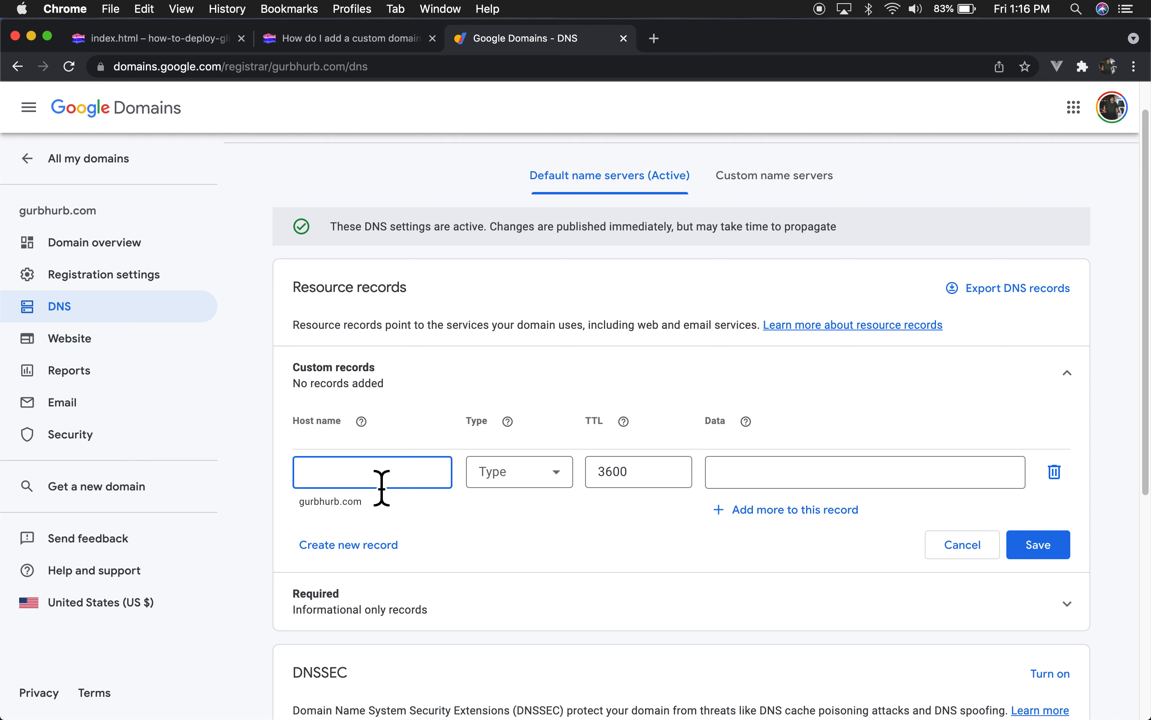
type("www.gurbhur")
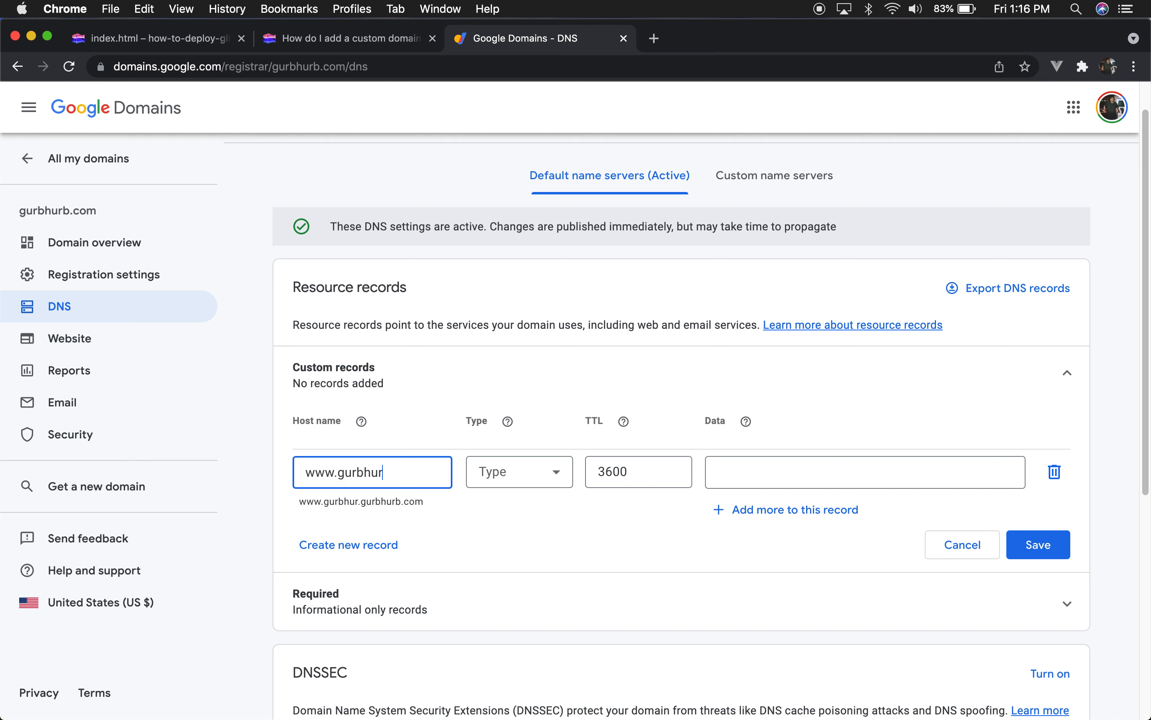
type("b.com")
Set the custom record's type to CNAME and go on to its data value
key("Tab")
key("Tab")
key("Tab")
key("shift+Tab")
key("shift+Tab")
key("a")
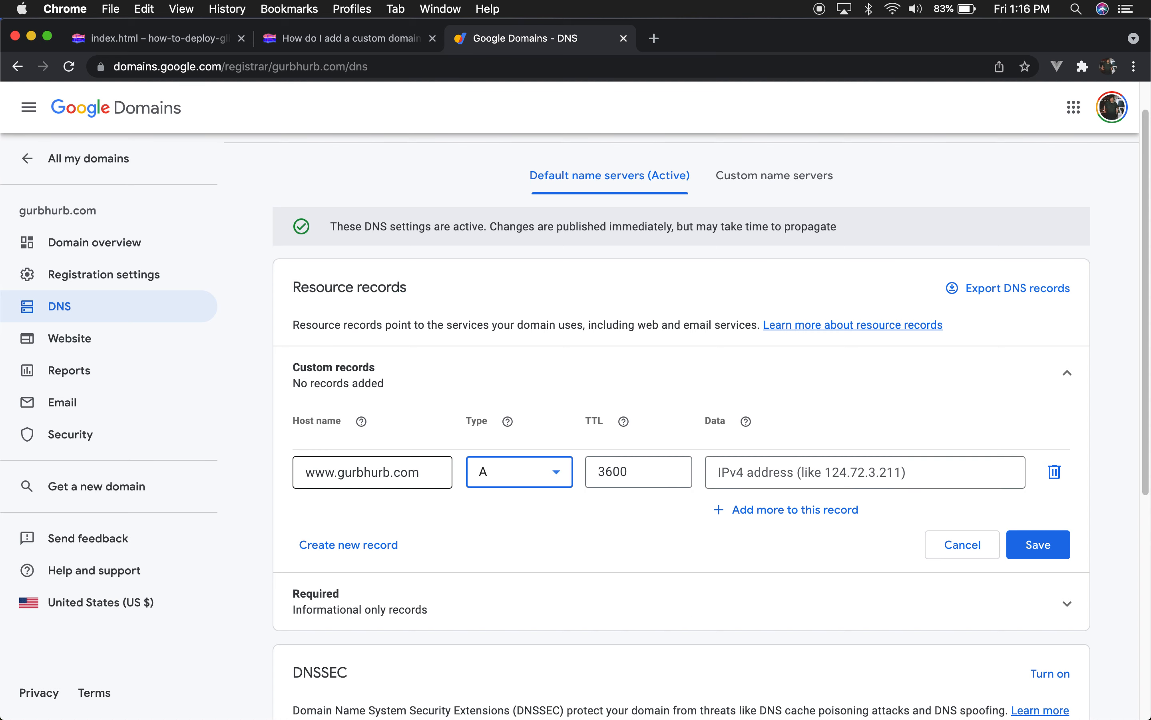
key("c")
key("n")
key("Tab")
key("Tab")
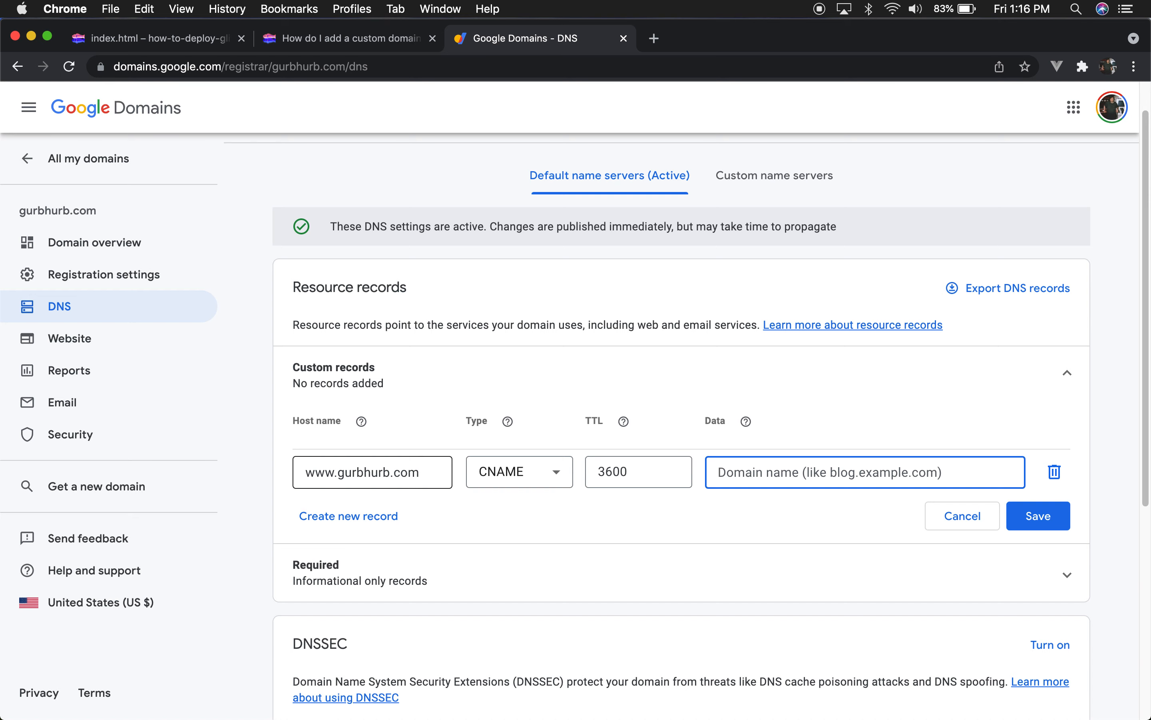
key("ctrl+shift+Tab")
key("ctrl+Tab")
type("http")
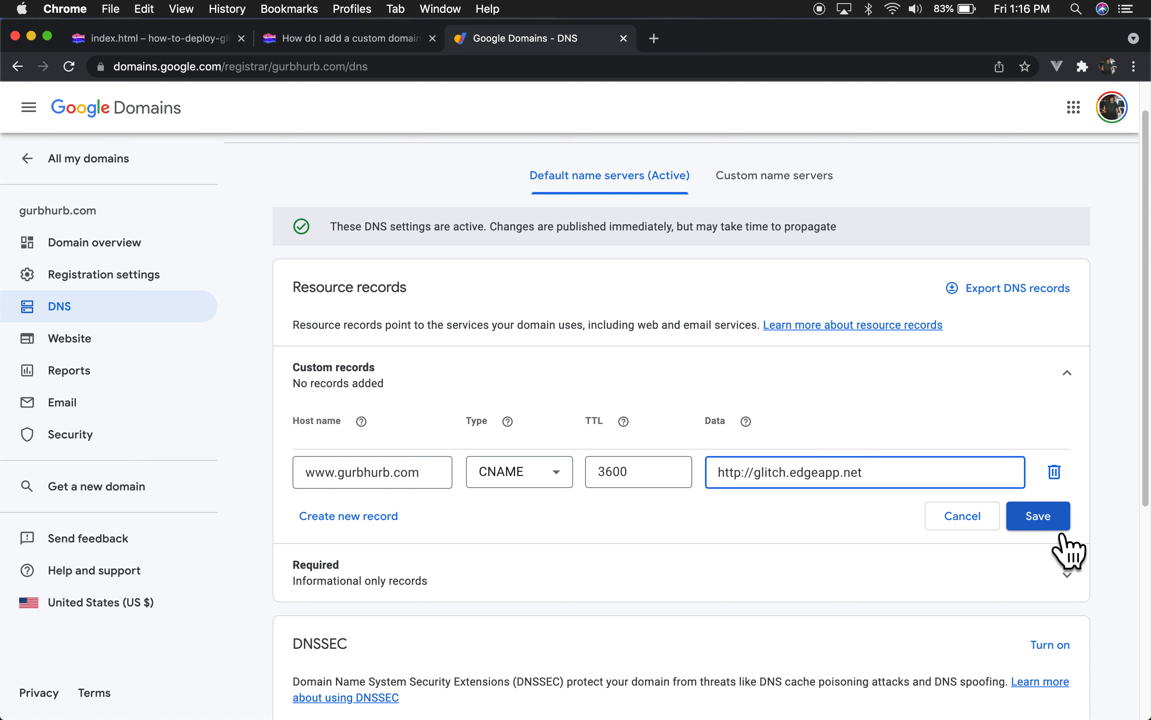
left_click(1051, 525)
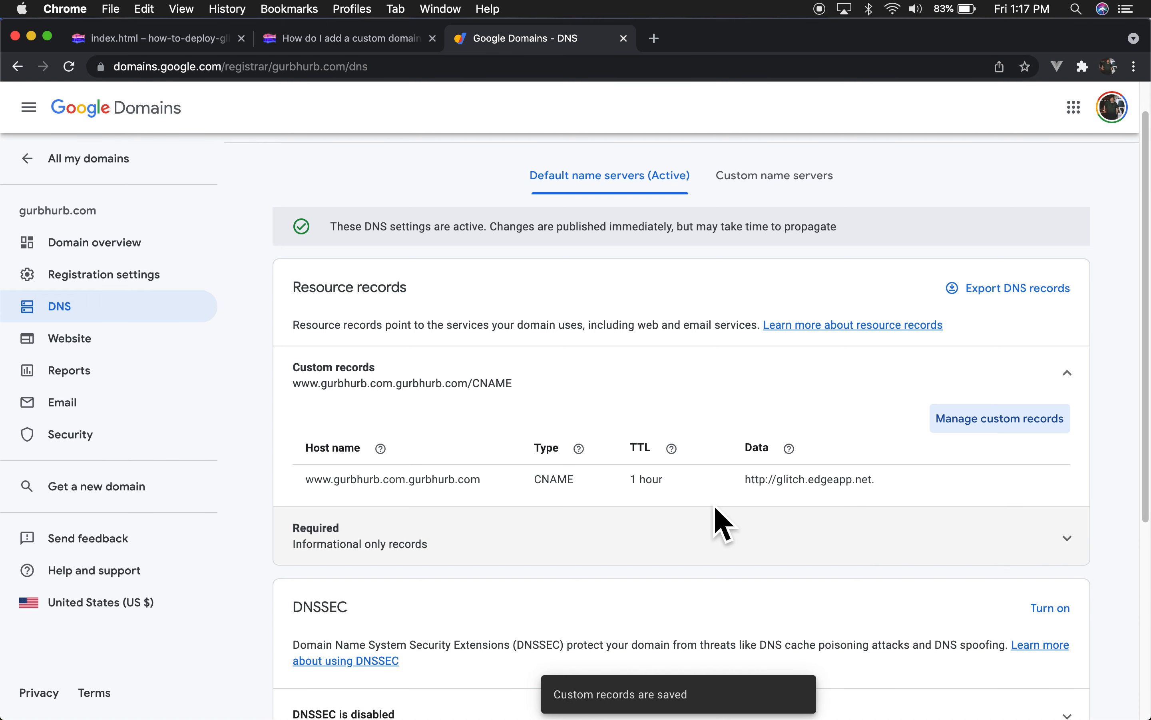
left_click(352, 38)
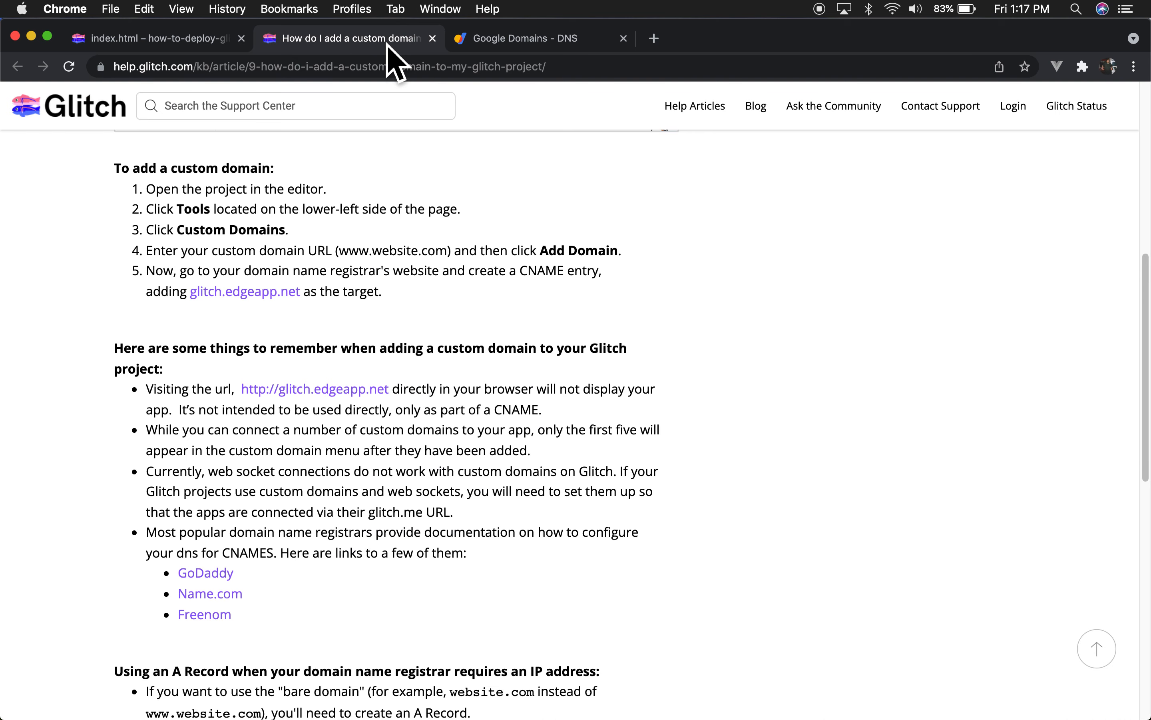
left_click(528, 38)
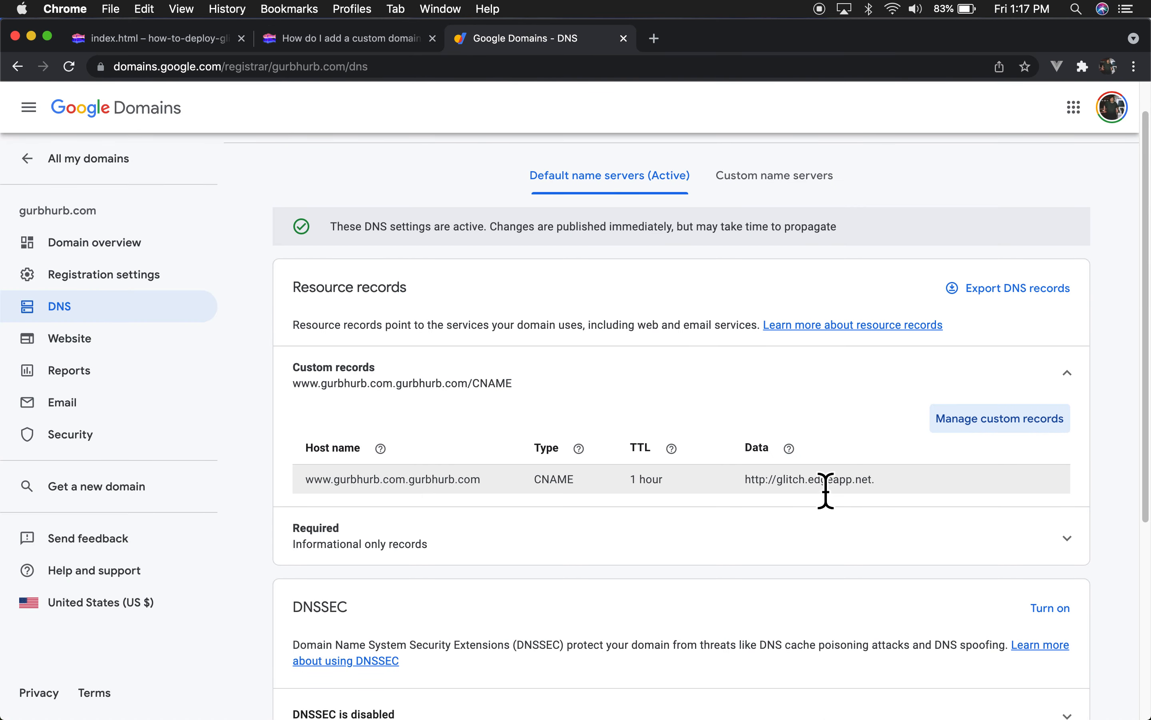
left_click(987, 426)
left_click(758, 475)
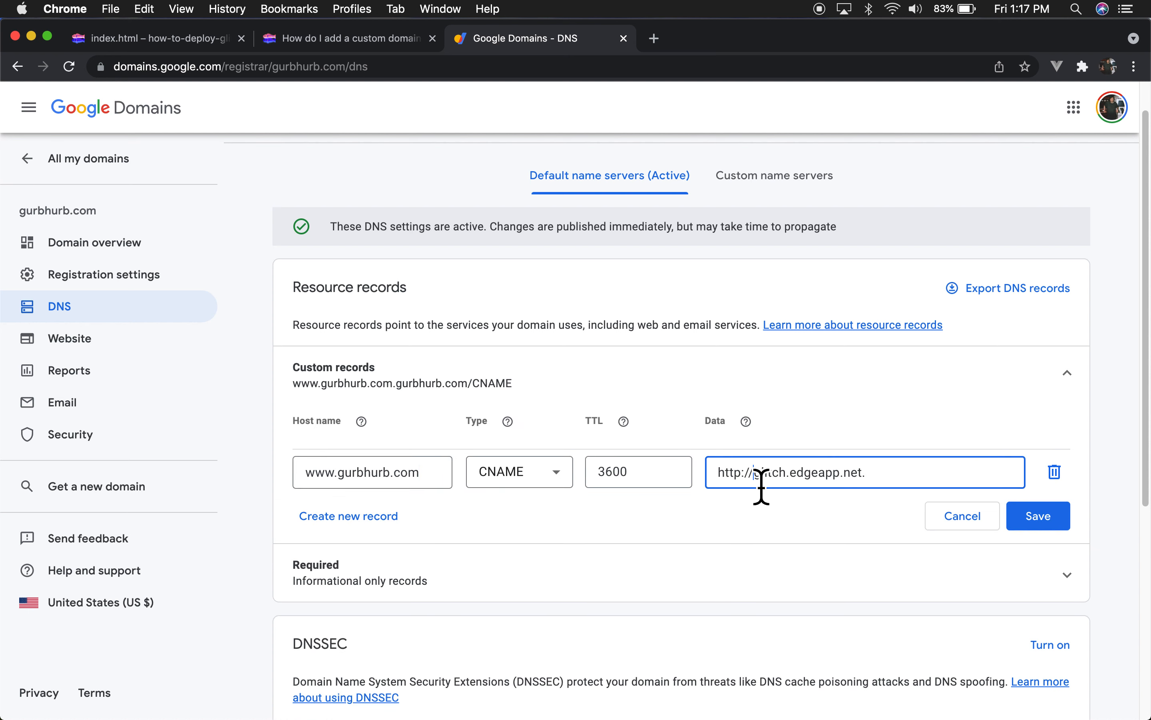
key("BackSpace")
key("BackSpace")
key("BackSpace")
key("BackSpace")
key("BackSpace")
key("BackSpace")
key("BackSpace")
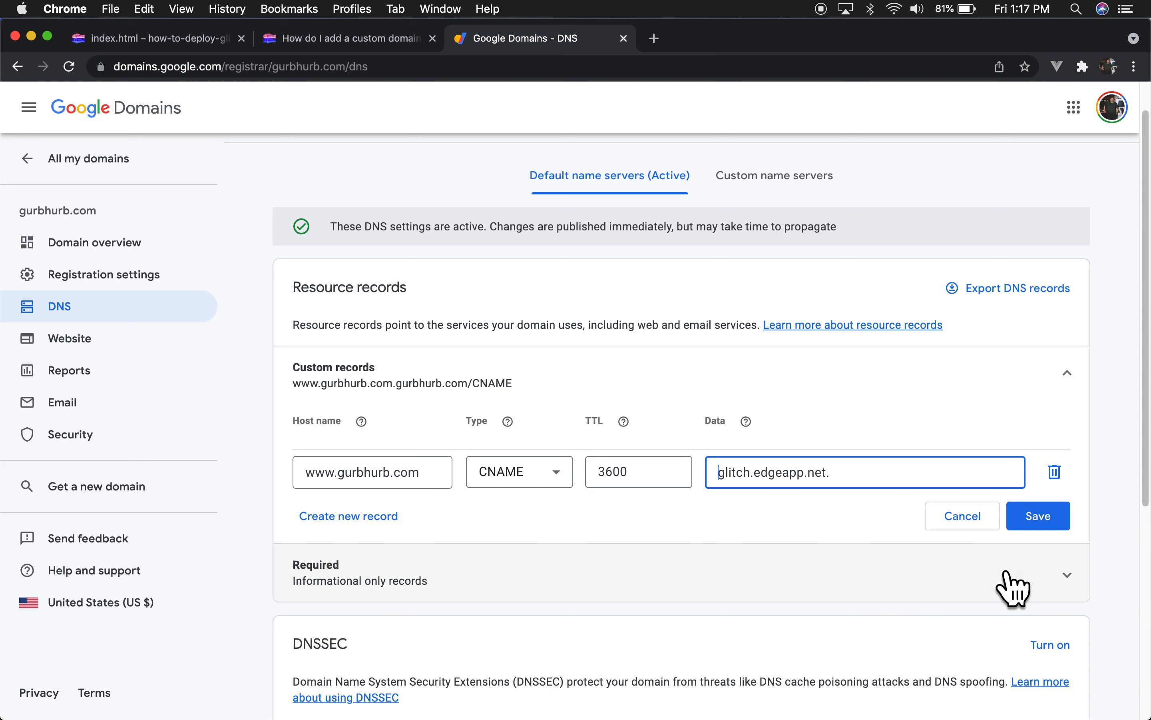
left_click(1048, 518)
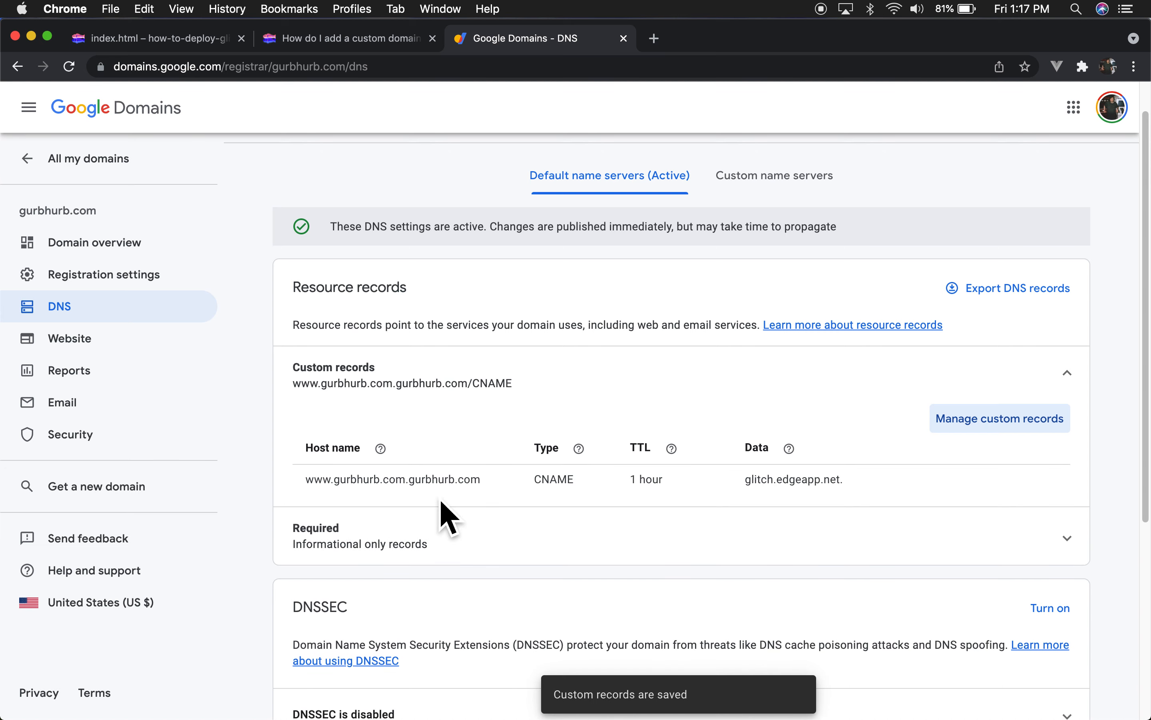
Shorten the CNAME record's host name to www and save the custom record
left_click(1001, 422)
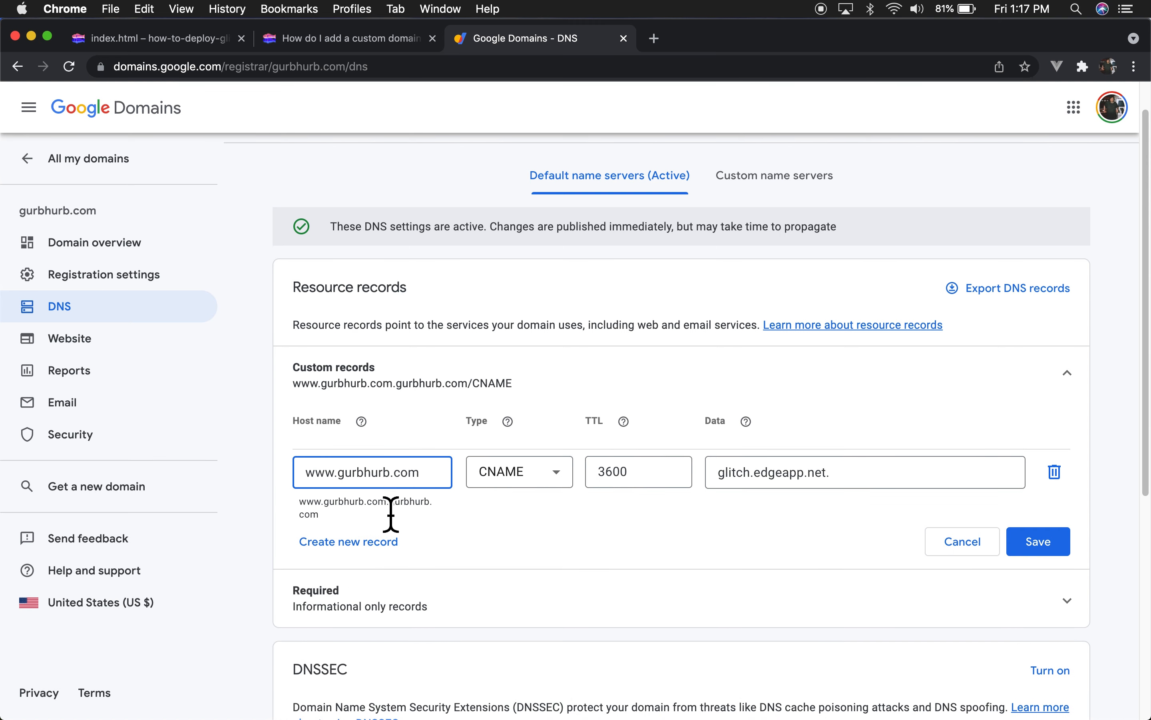
key("BackSpace")
key("BackSpace")
key("BackSpace")
key("BackSpace")
key("BackSpace")
key("BackSpace")
key("BackSpace")
key("BackSpace")
key("BackSpace")
key("BackSpace")
key("BackSpace")
key("BackSpace")
key("BackSpace")
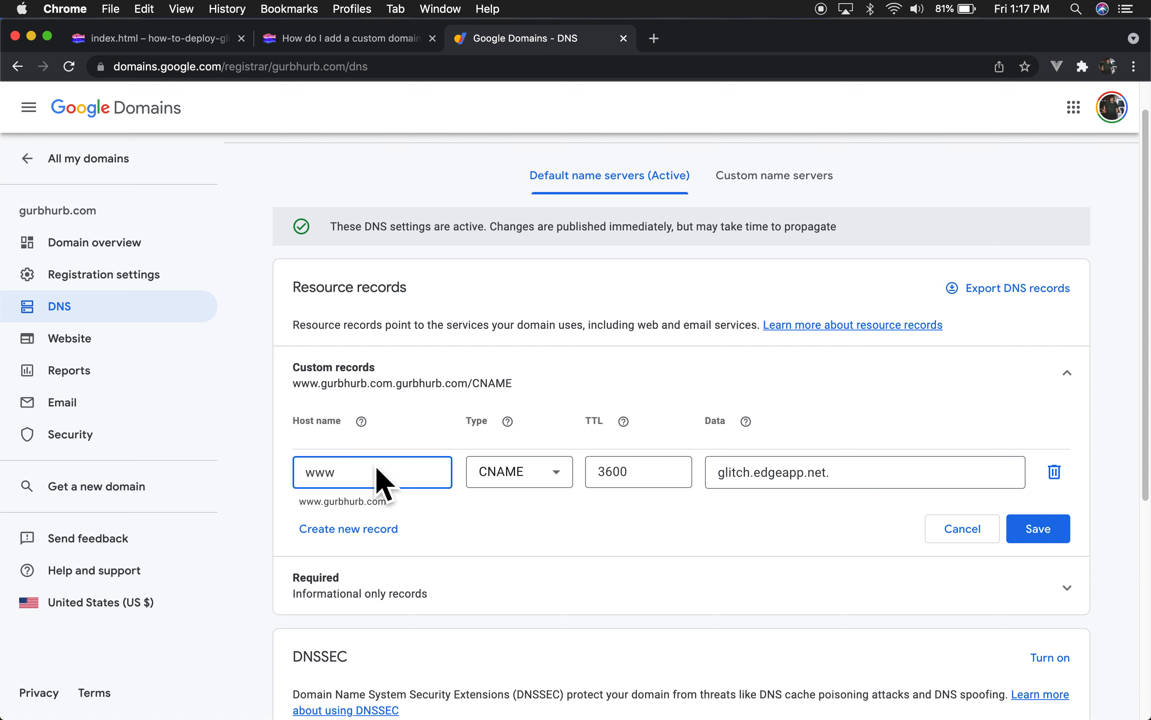
left_click(1044, 535)
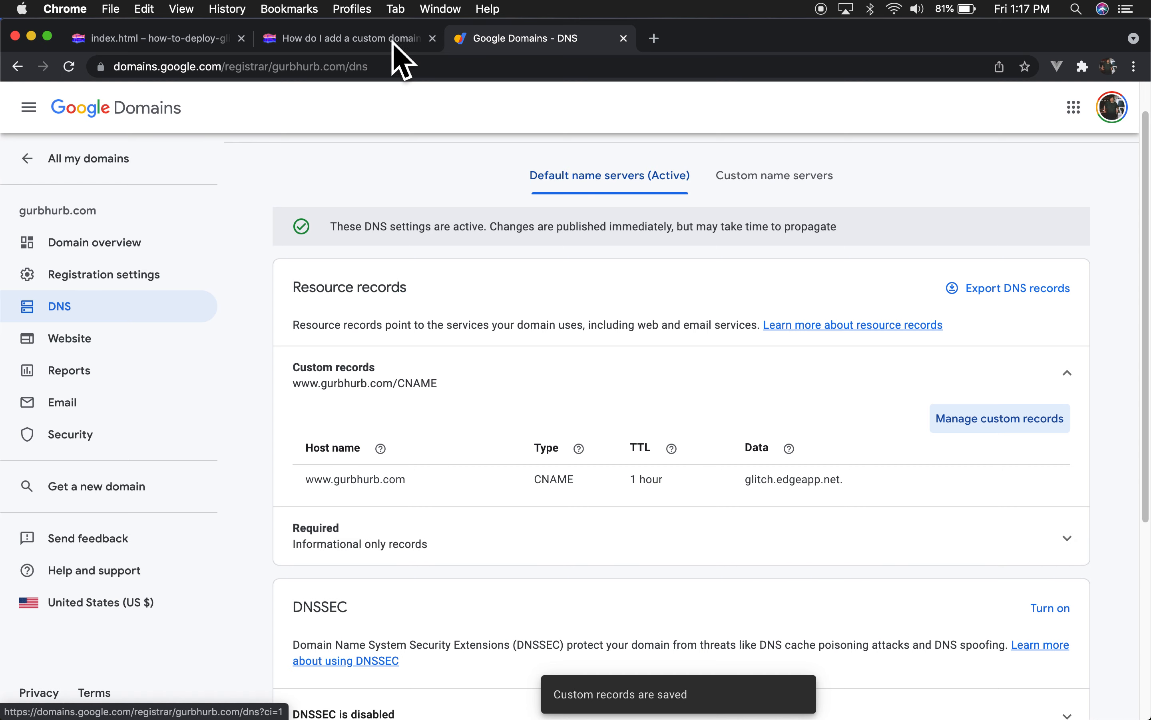
Read the help article's section on using an A Record and open its suggested ping.eu service in a new tab
left_click(352, 38)
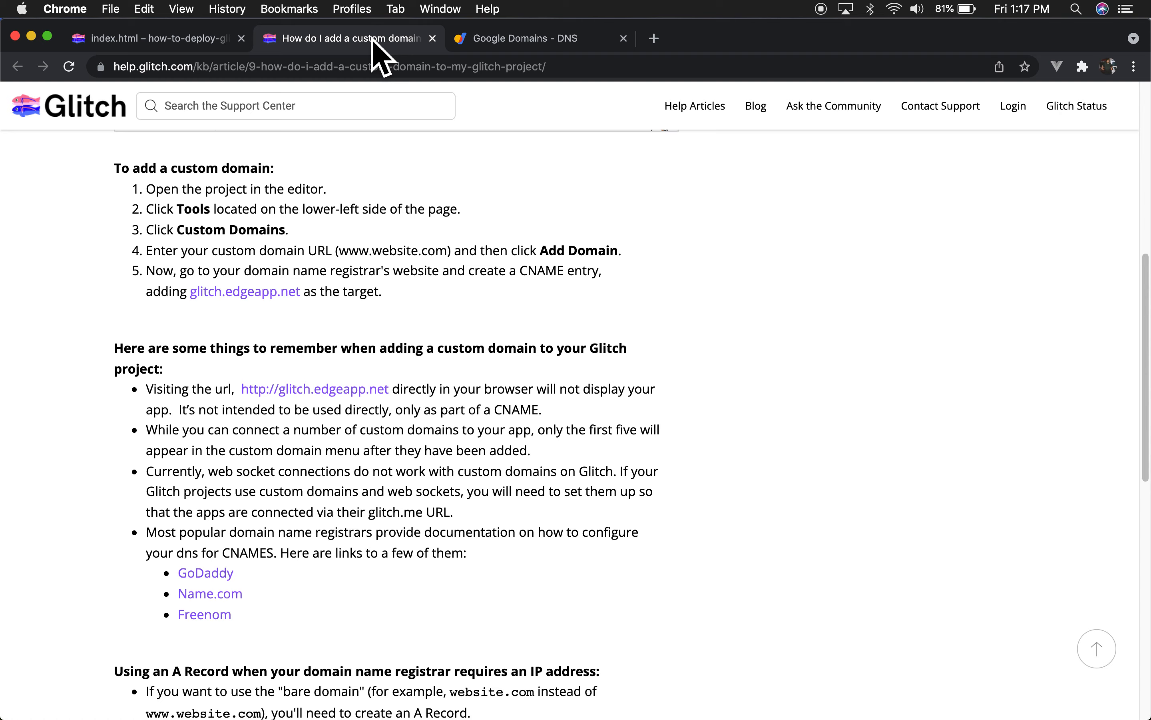
scroll(71, 383, "down", 5)
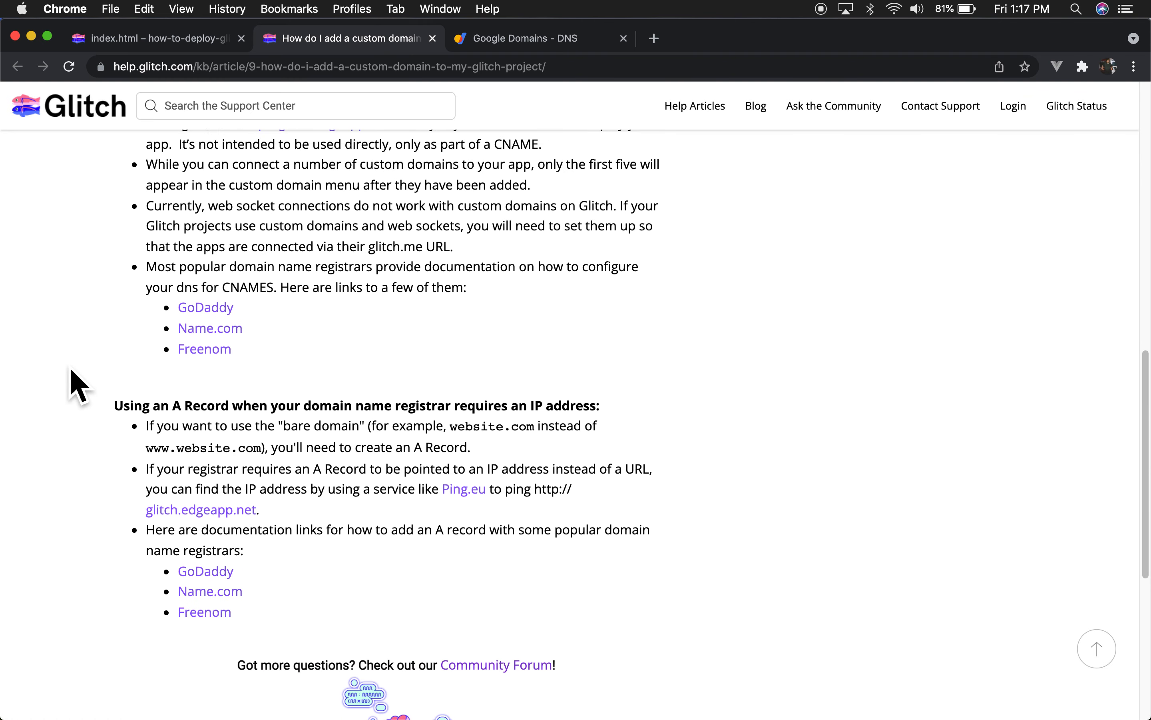
scroll(72, 383, "down", 4)
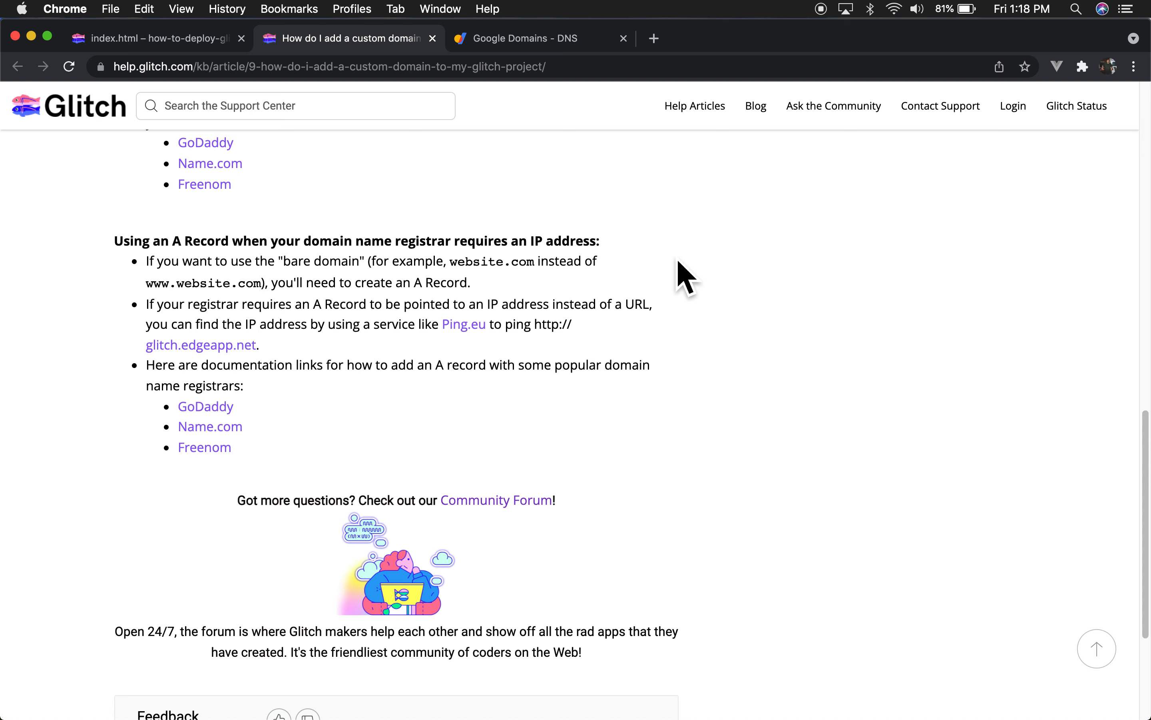
right_click(484, 339)
left_click(552, 428)
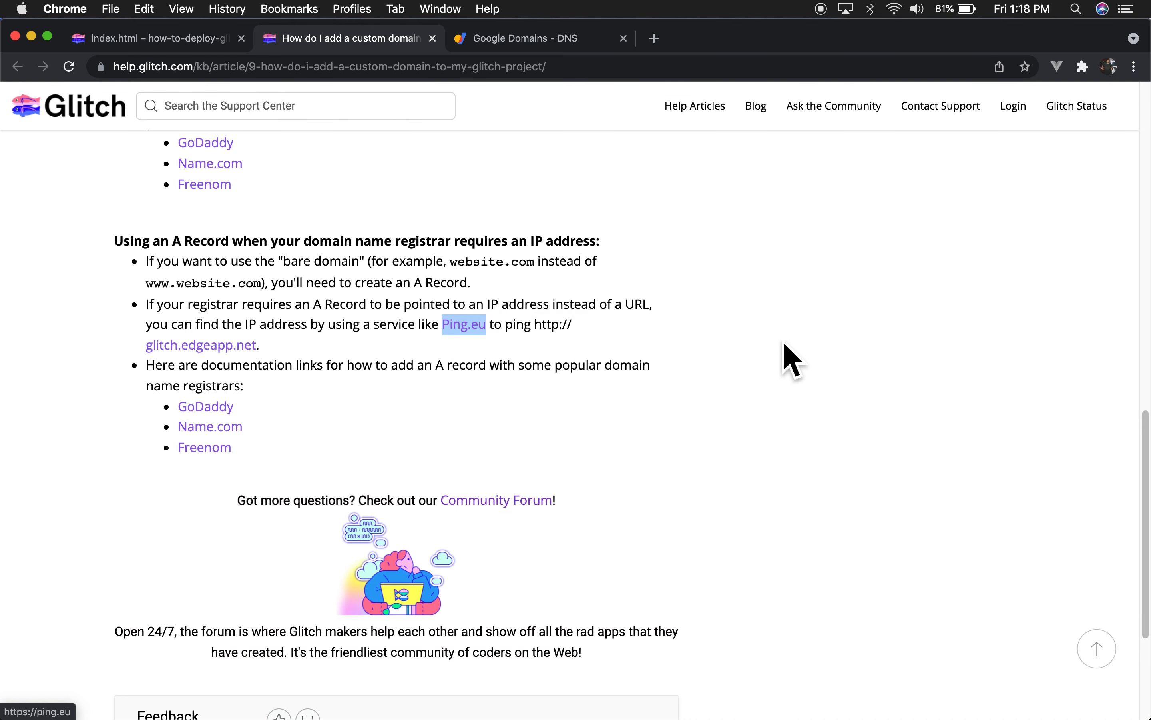
key("super+t")
key("super+v")
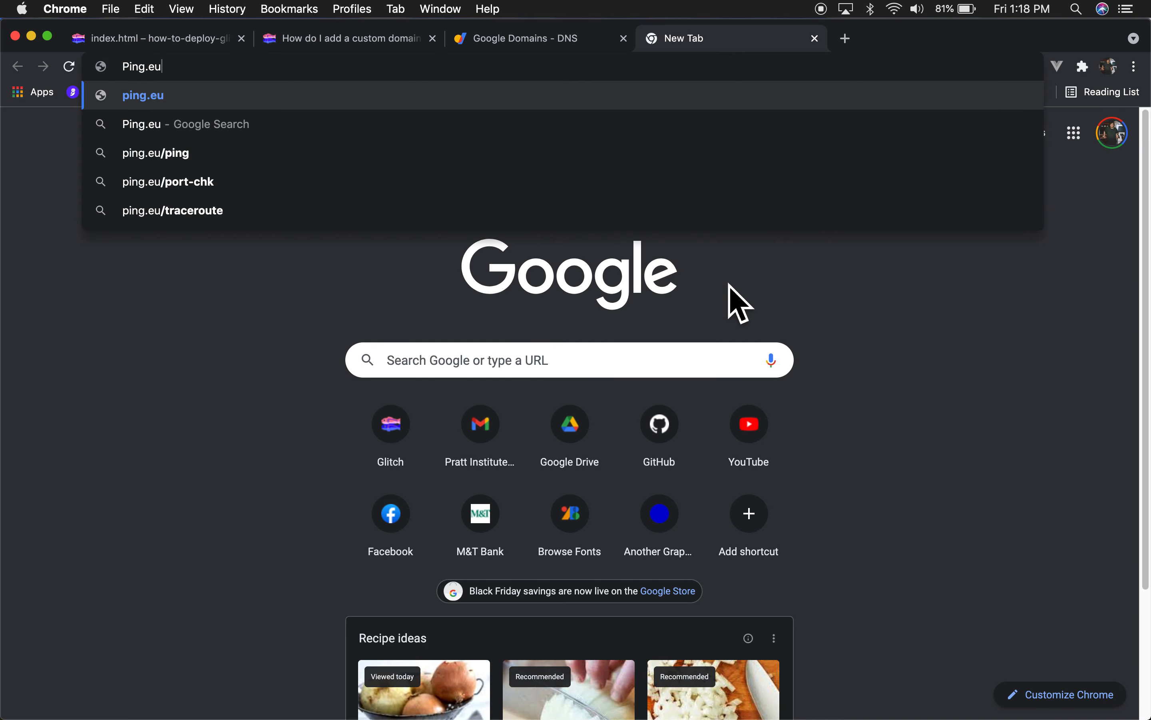
key("Return")
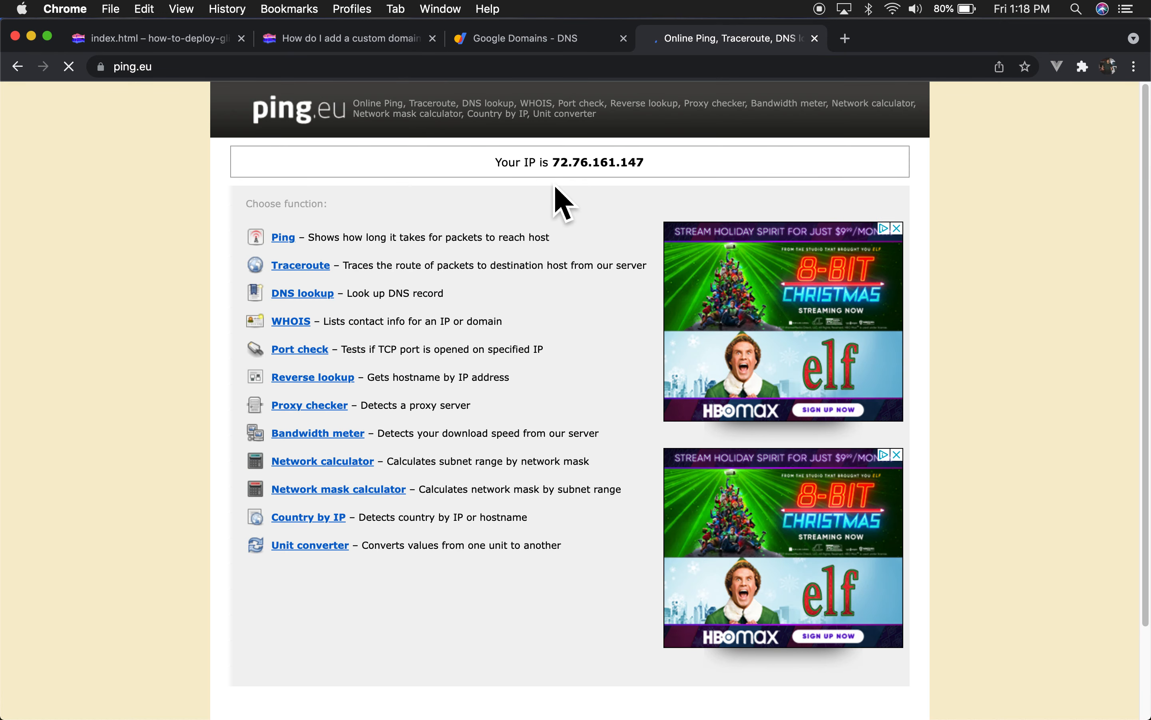
Recheck the help article for the address to ping and look through the functions offered on ping.eu
left_click(382, 42)
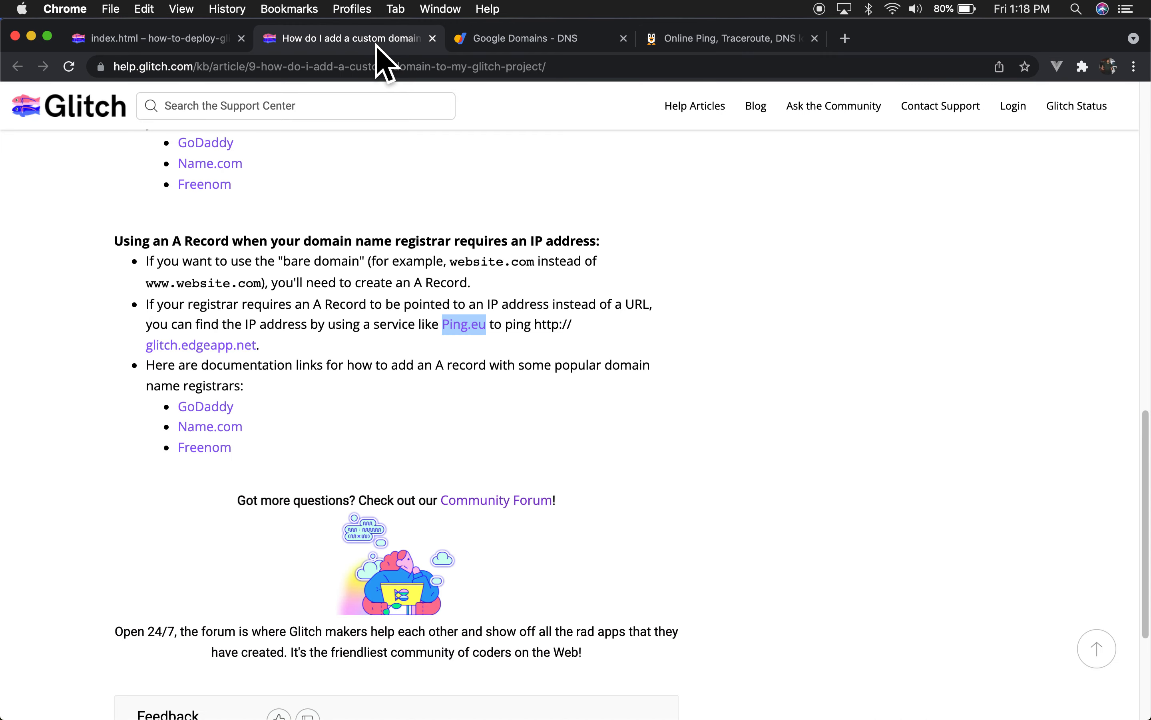
left_click(742, 333)
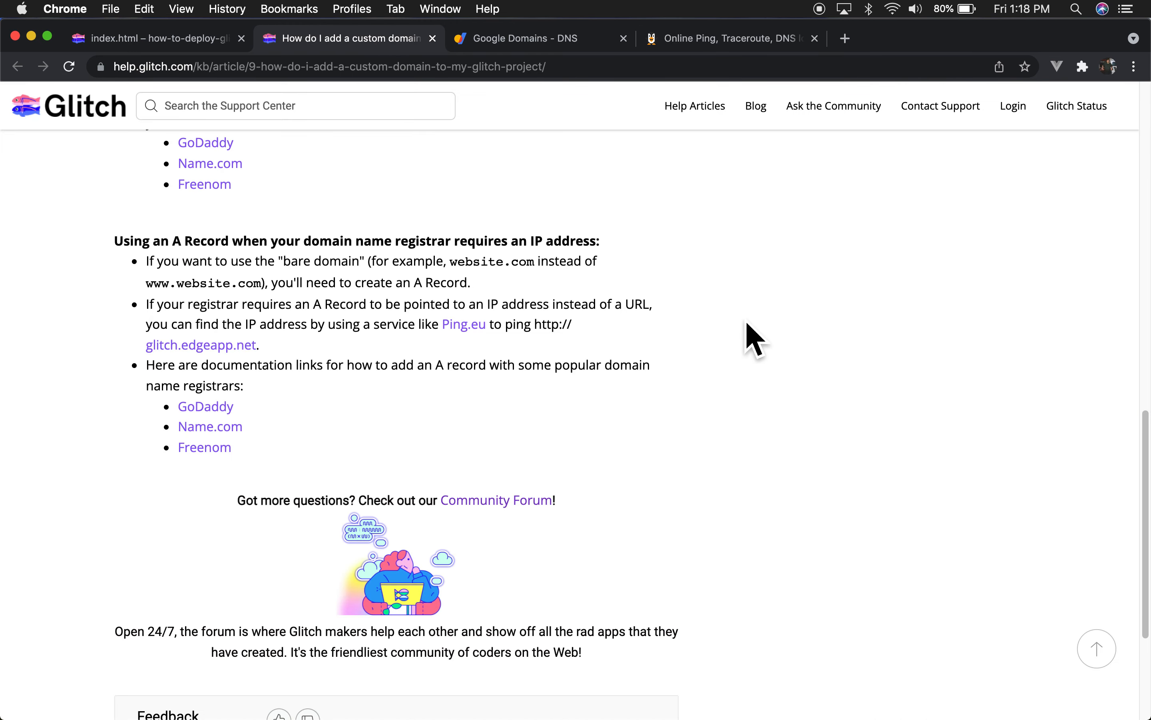
left_click(744, 39)
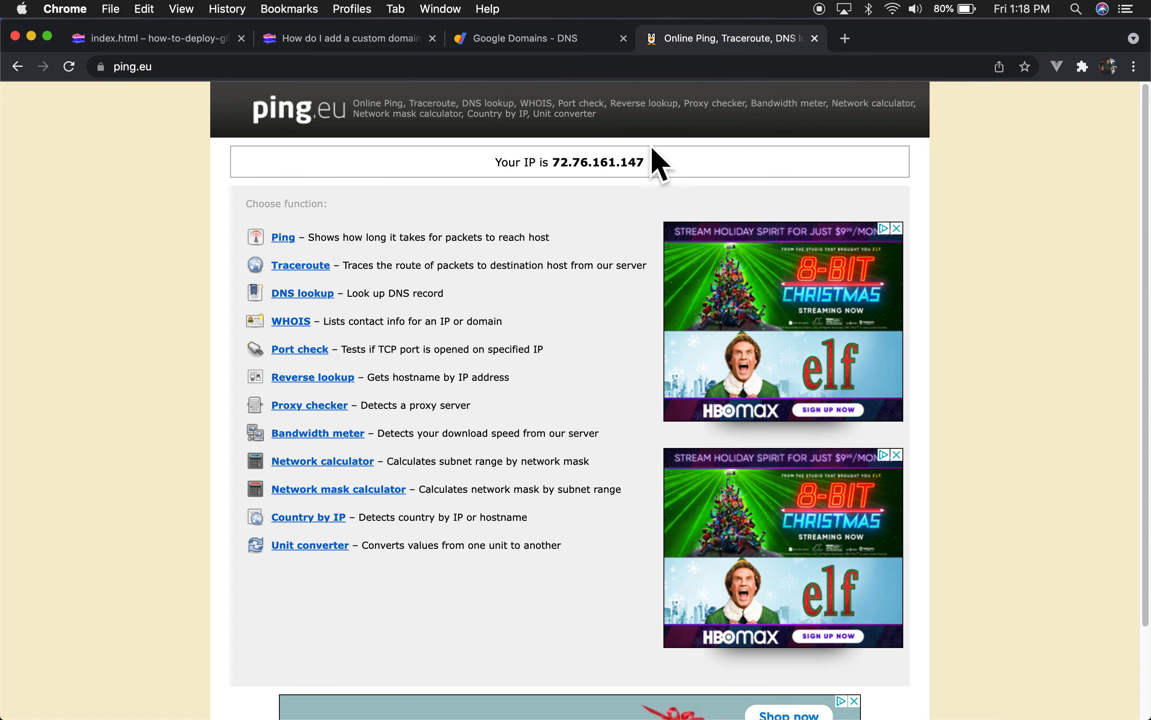
scroll(444, 419, "down", 3)
scroll(446, 419, "up", 3)
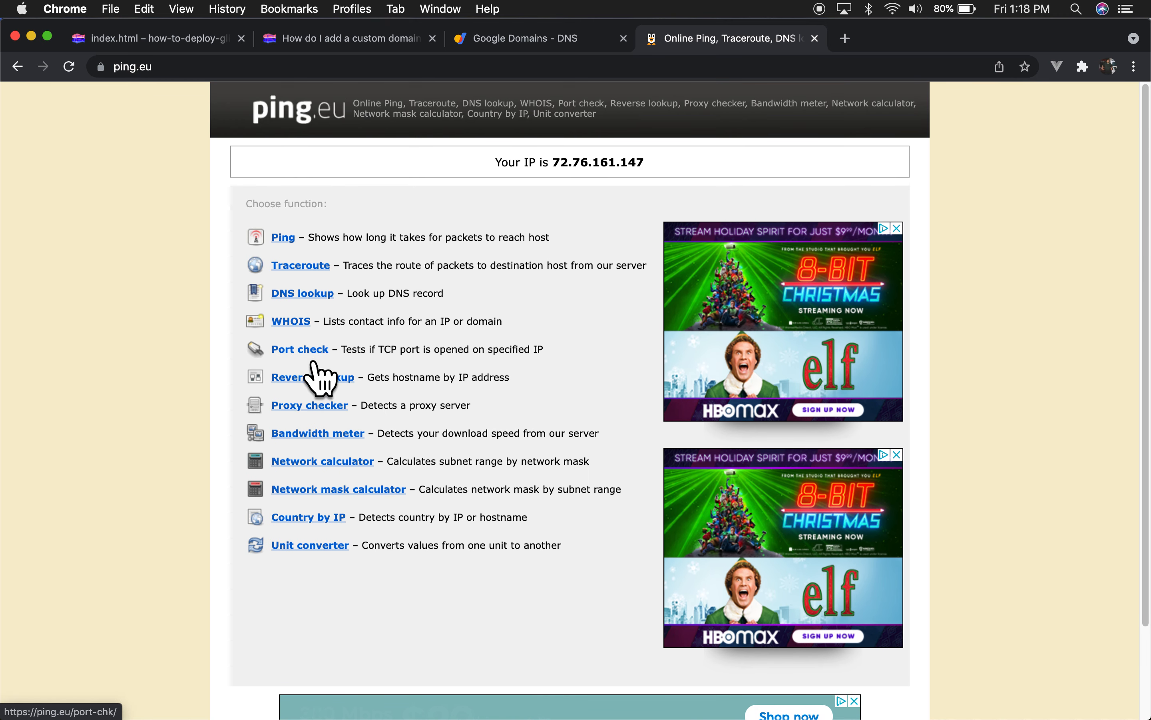
Ping the host glitch.edgeapp.net with ping.eu's Ping function, entering the verification code shown in the image
left_click(302, 250)
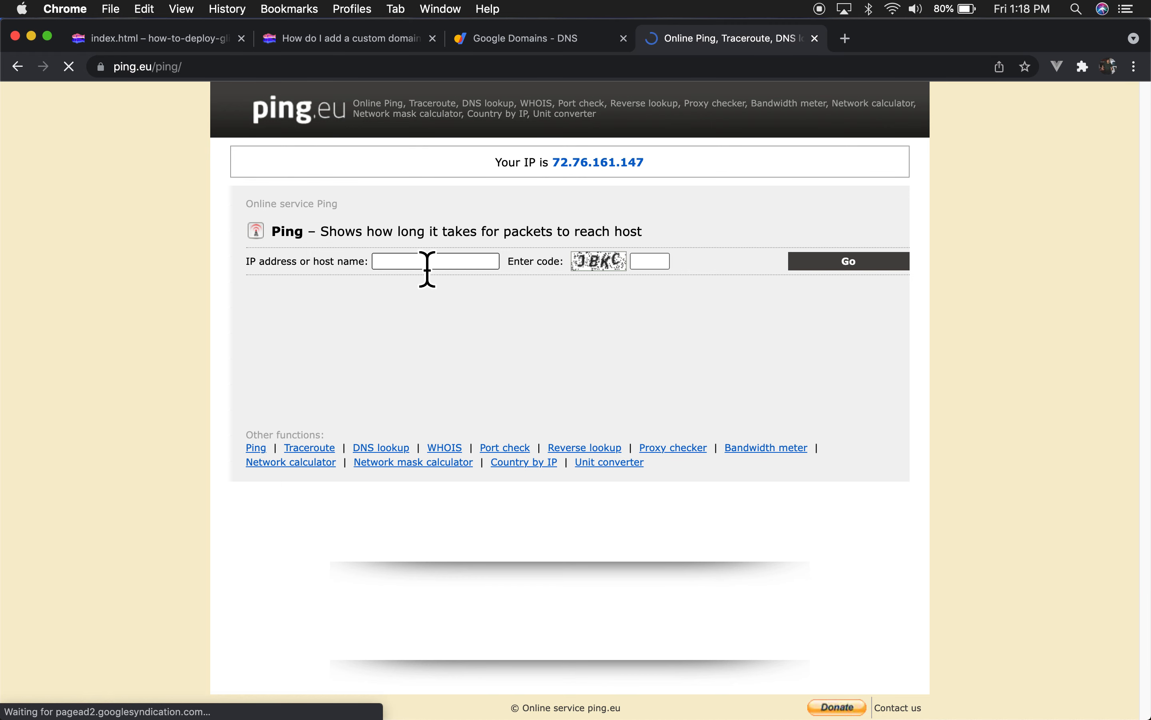
left_click(440, 275)
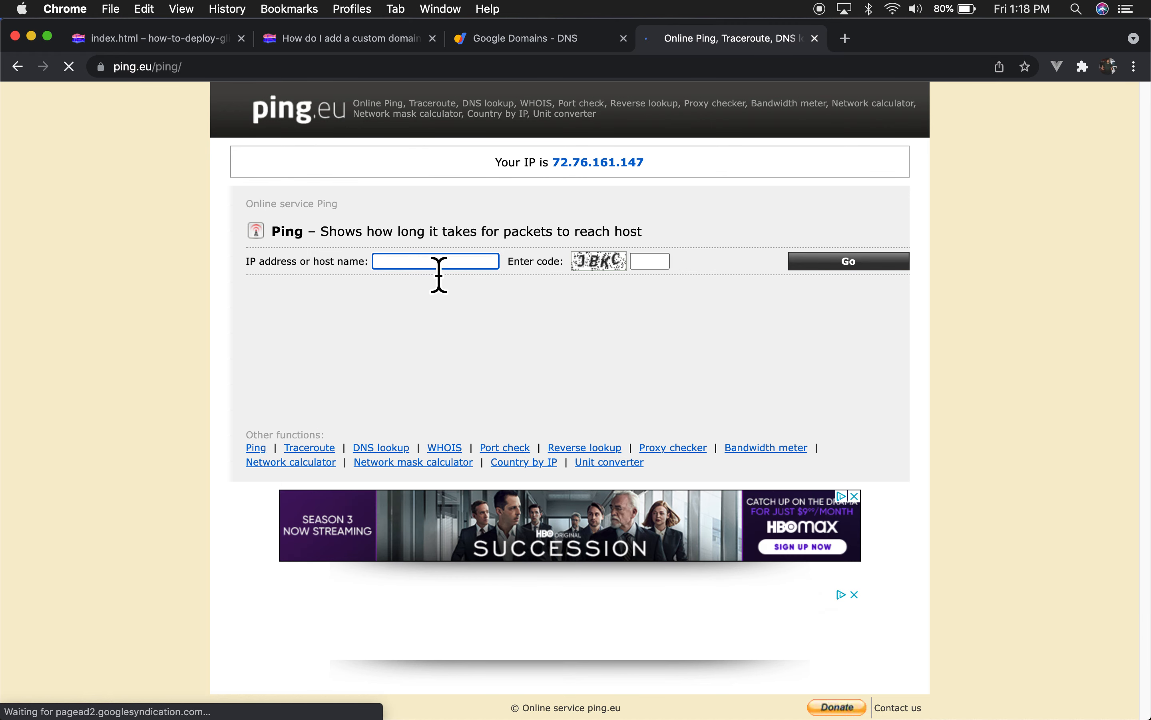
type("glitch.edgea")
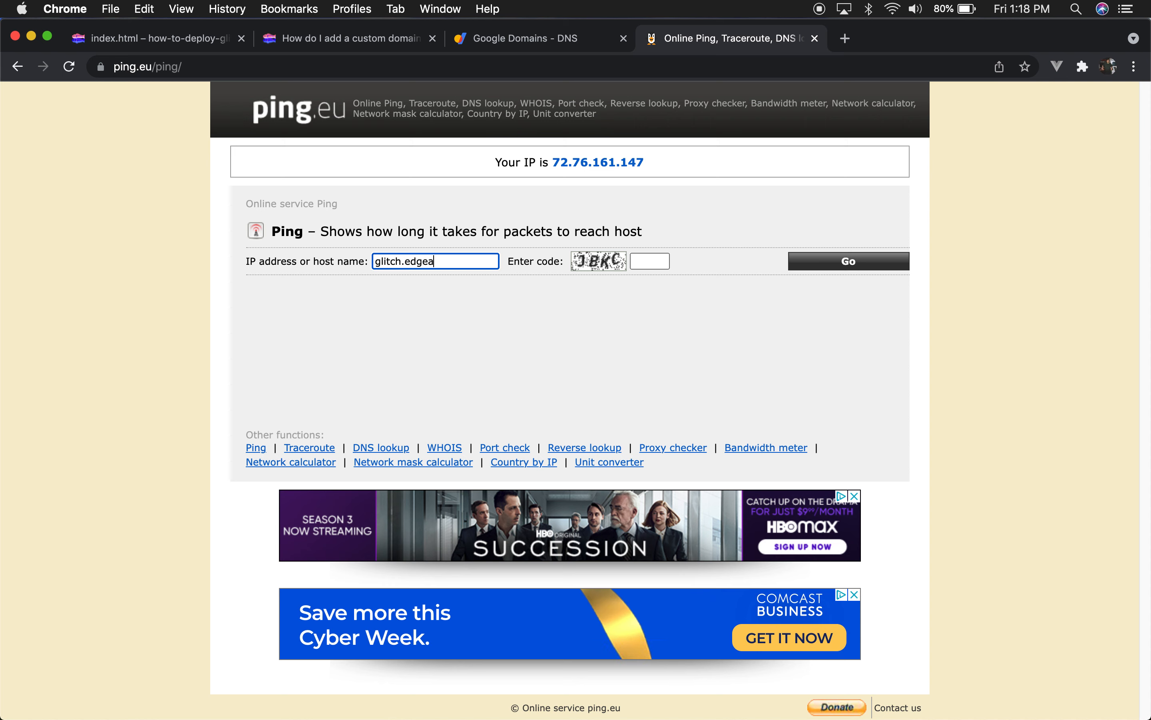
type("pp.net")
key("Tab")
type("jb")
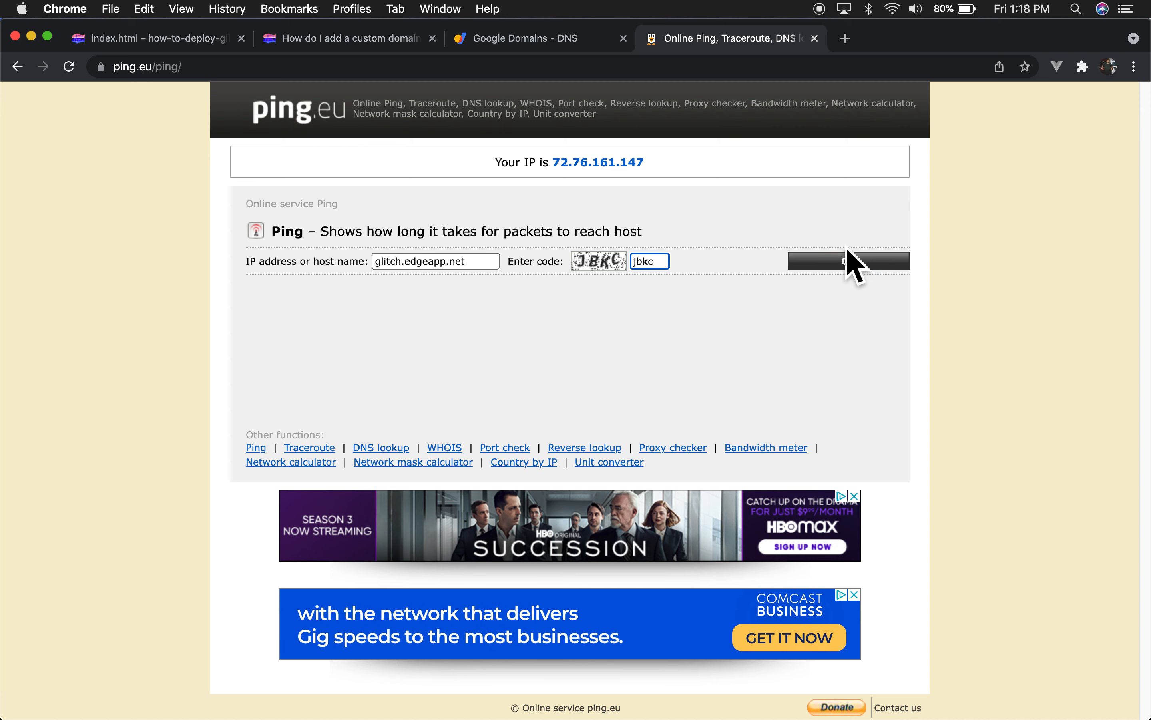
left_click(865, 266)
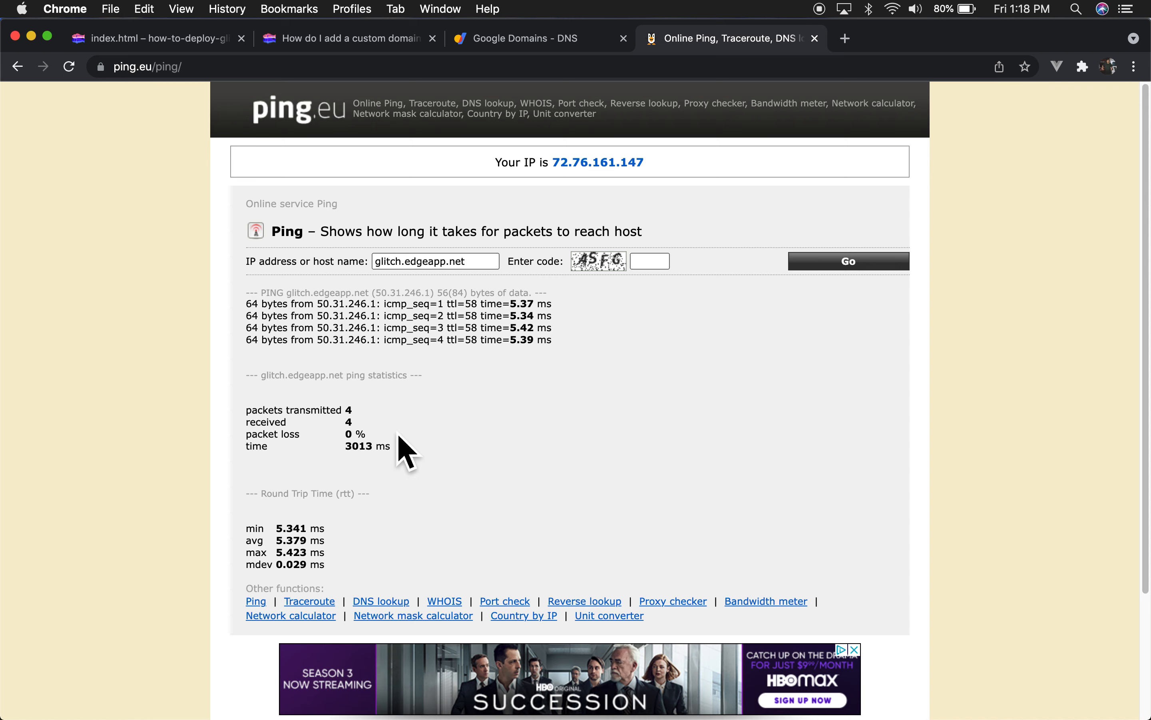
Copy the IP address 50.31.246.1 from the ping results and enter it as the data of a new A record in Google Domains
double_click(328, 340)
key("super+c")
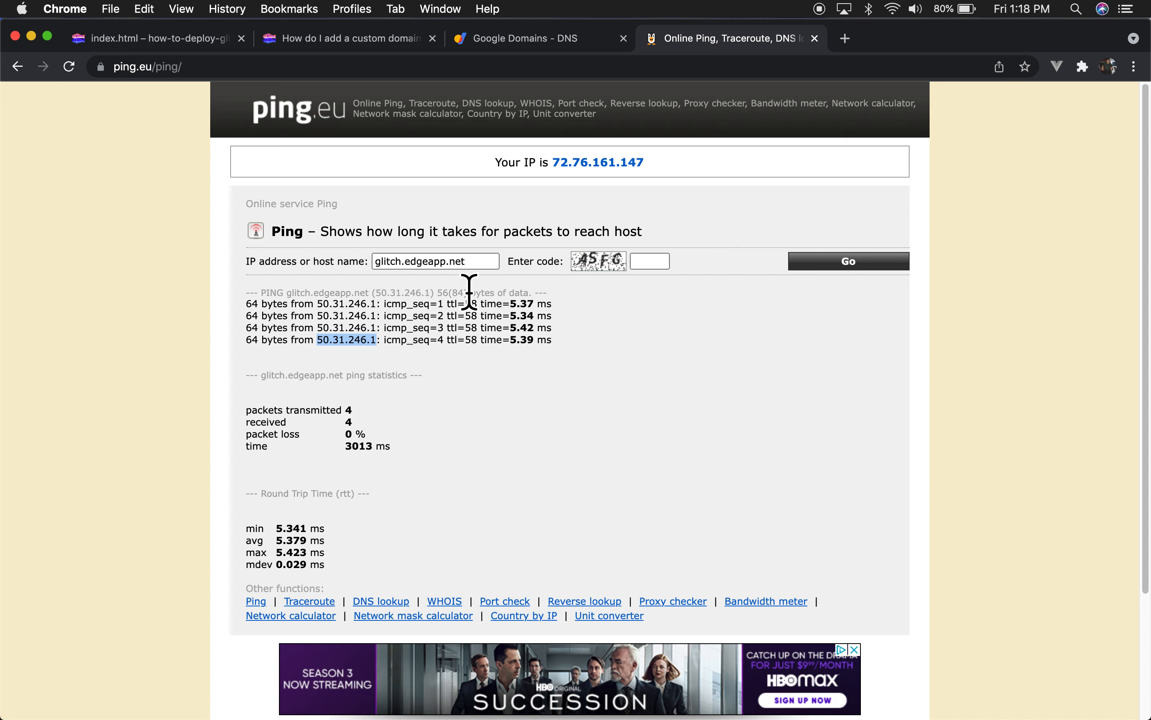
left_click(569, 59)
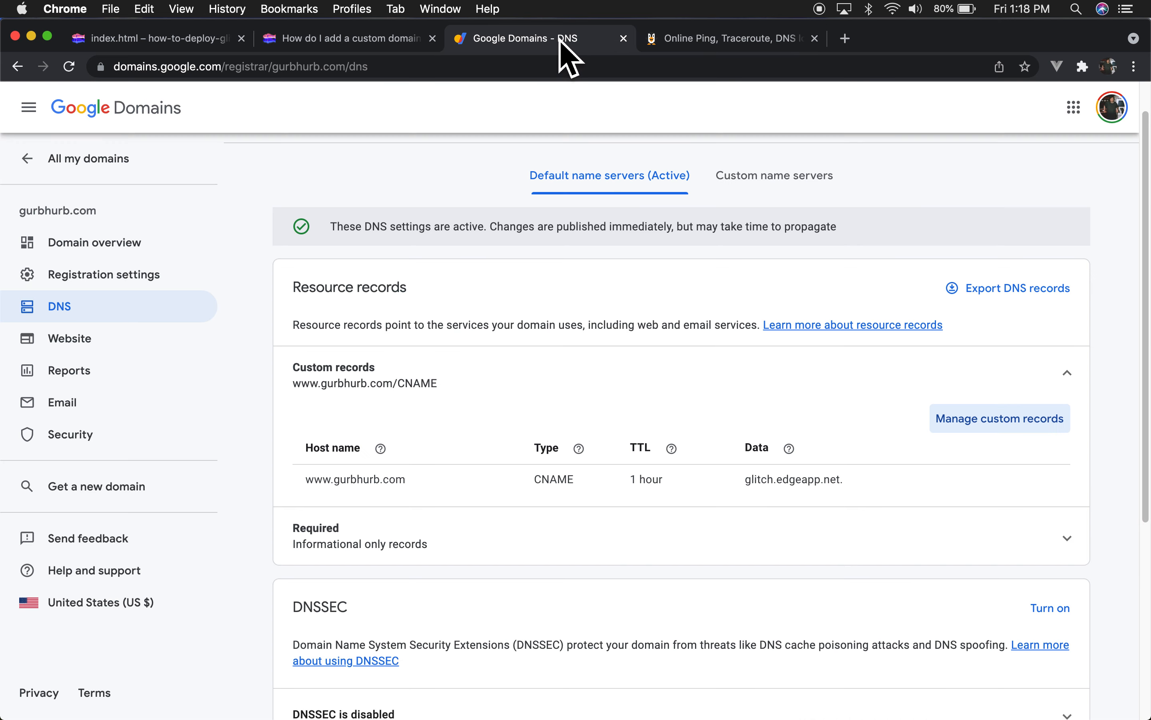
left_click(995, 425)
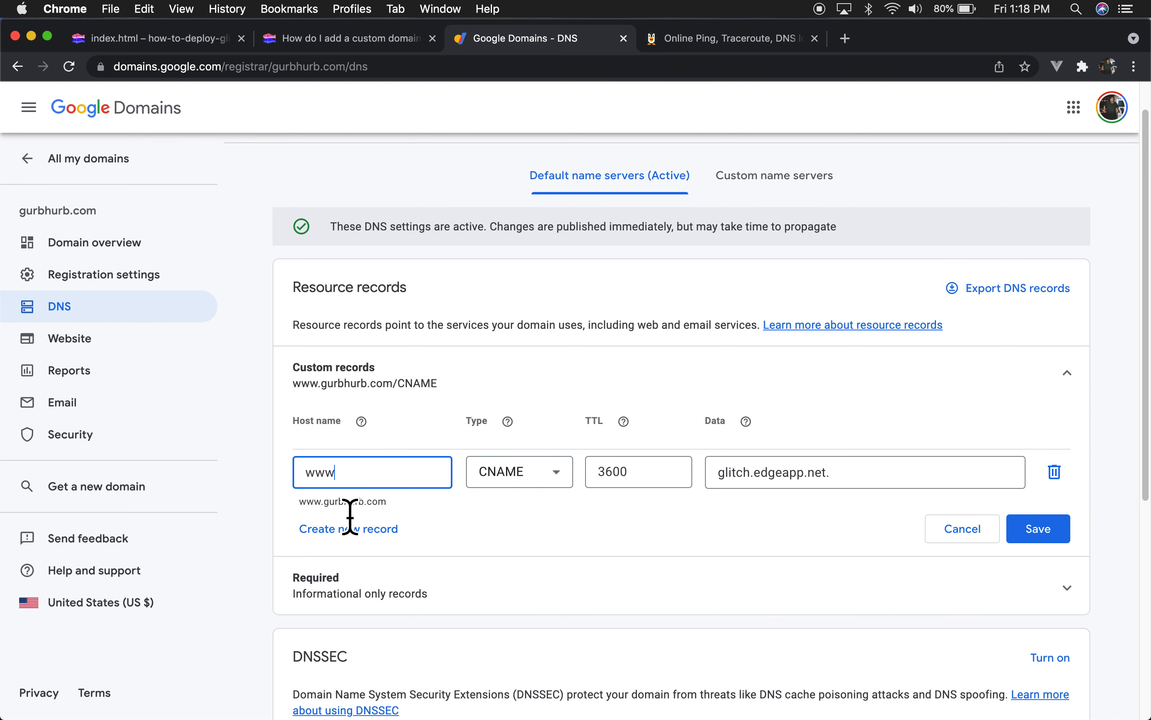
left_click(376, 529)
key("Tab")
key("a")
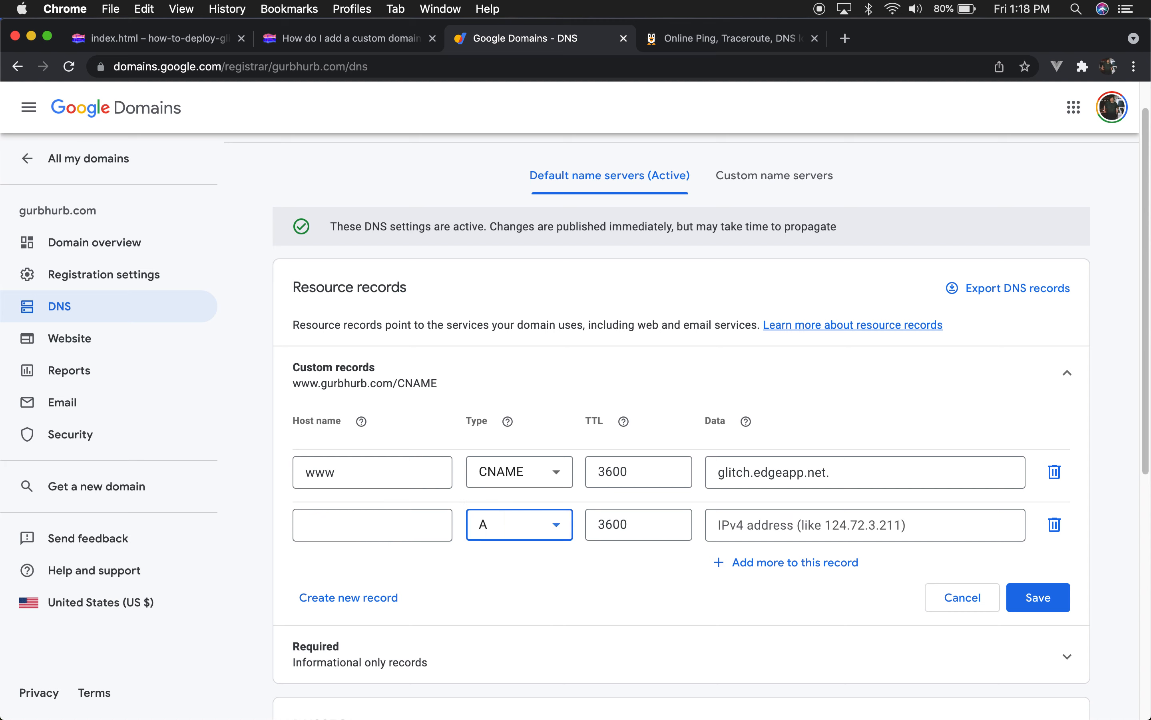
key("Tab")
key("Tab")
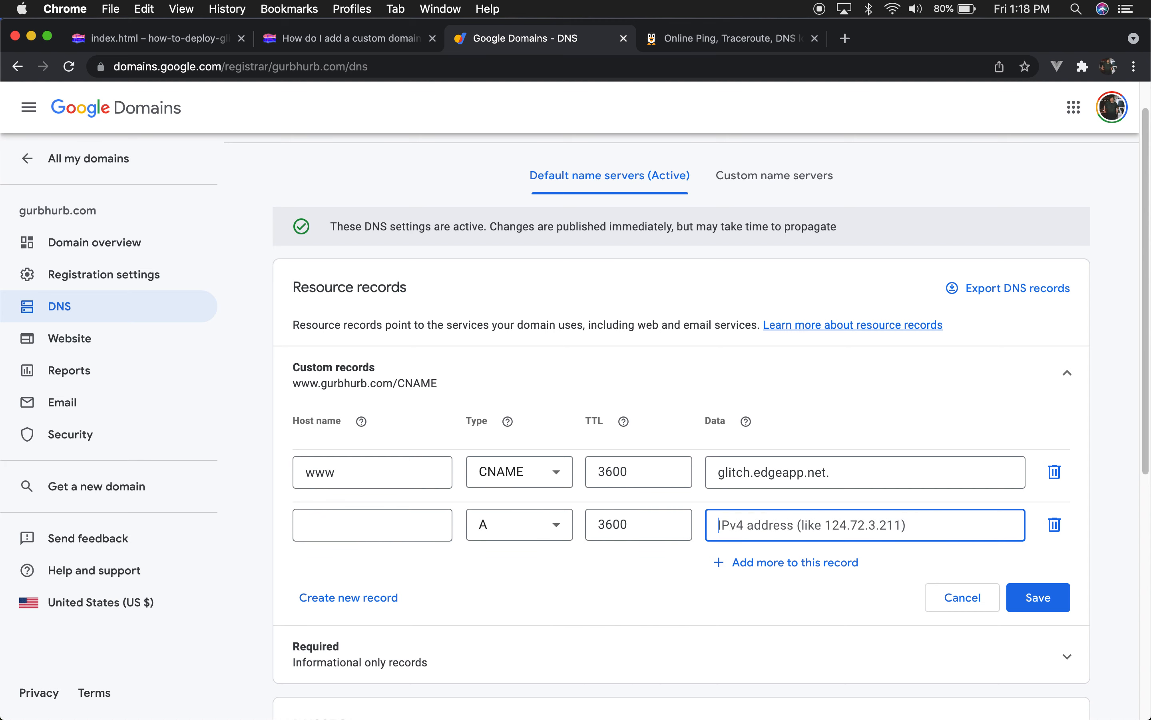
key("super+v")
key("shift+Tab")
key("shift+Tab")
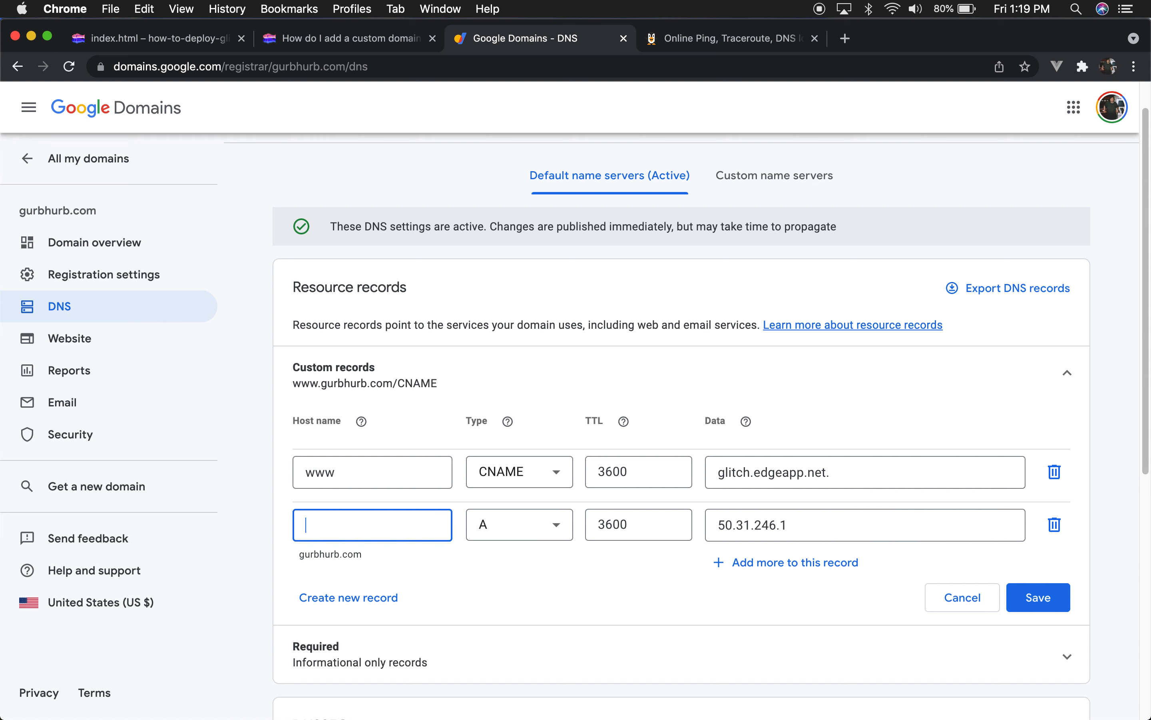
type("gurbhu")
key("BackSpace")
key("BackSpace")
key("BackSpace")
key("BackSpace")
key("BackSpace")
key("BackSpace")
Save the custom records with the A record's host name left blank
left_click(813, 607)
left_click(1053, 602)
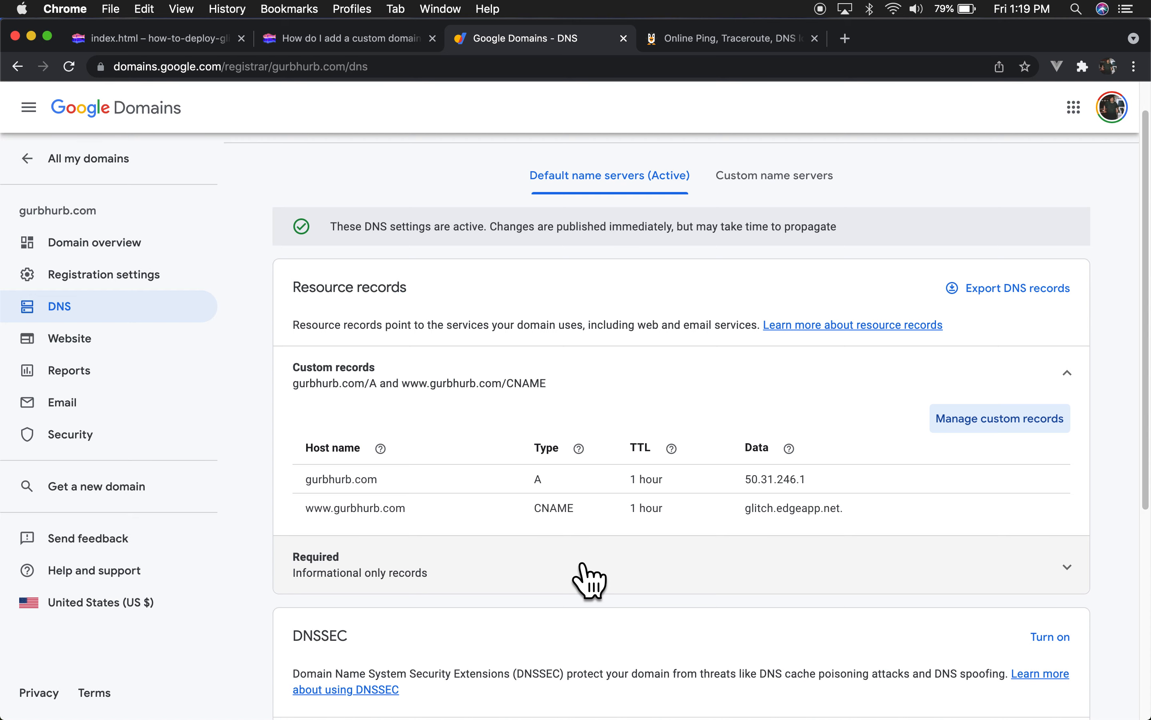
Load gurbhurb.com in a new tab to test the bare domain
key("super+t")
type("gurbhurb.co")
key("BackSpace")
key("BackSpace")
type(".com")
key("Return")
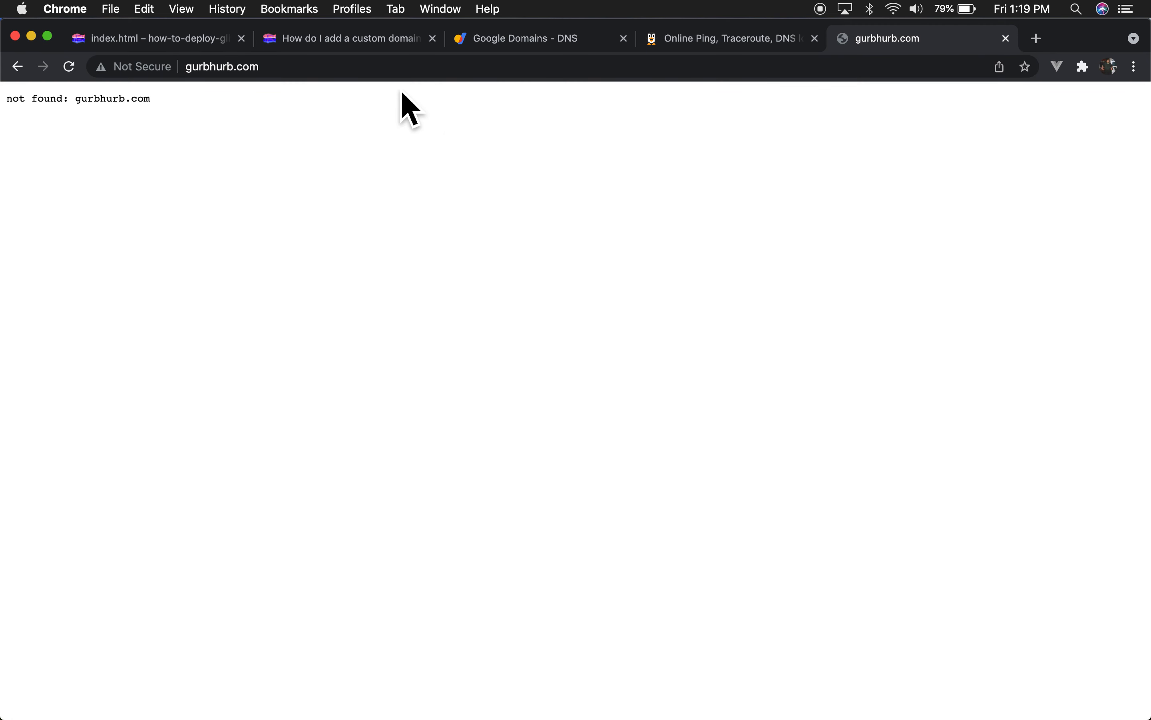
left_click(398, 77)
key("Left")
type("www.")
key("Return")
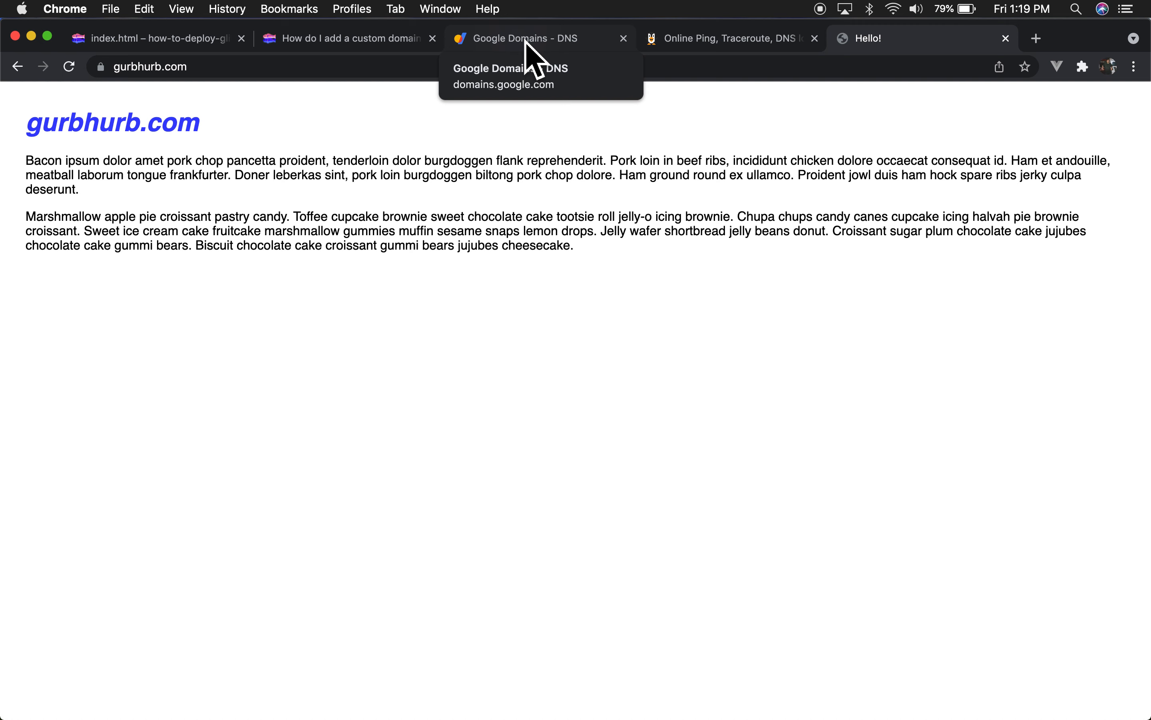
Return to the Glitch project, dismiss the custom domain notice and close the Custom Domains and Tools pop-up
left_click(181, 38)
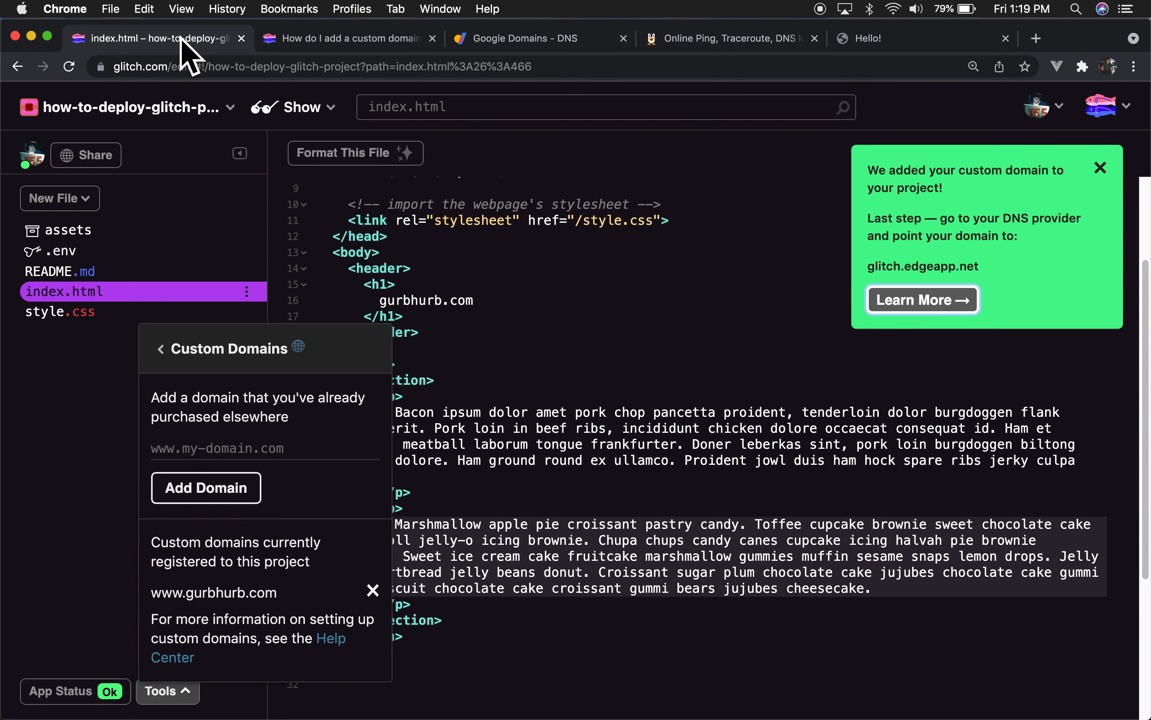
left_click(1101, 169)
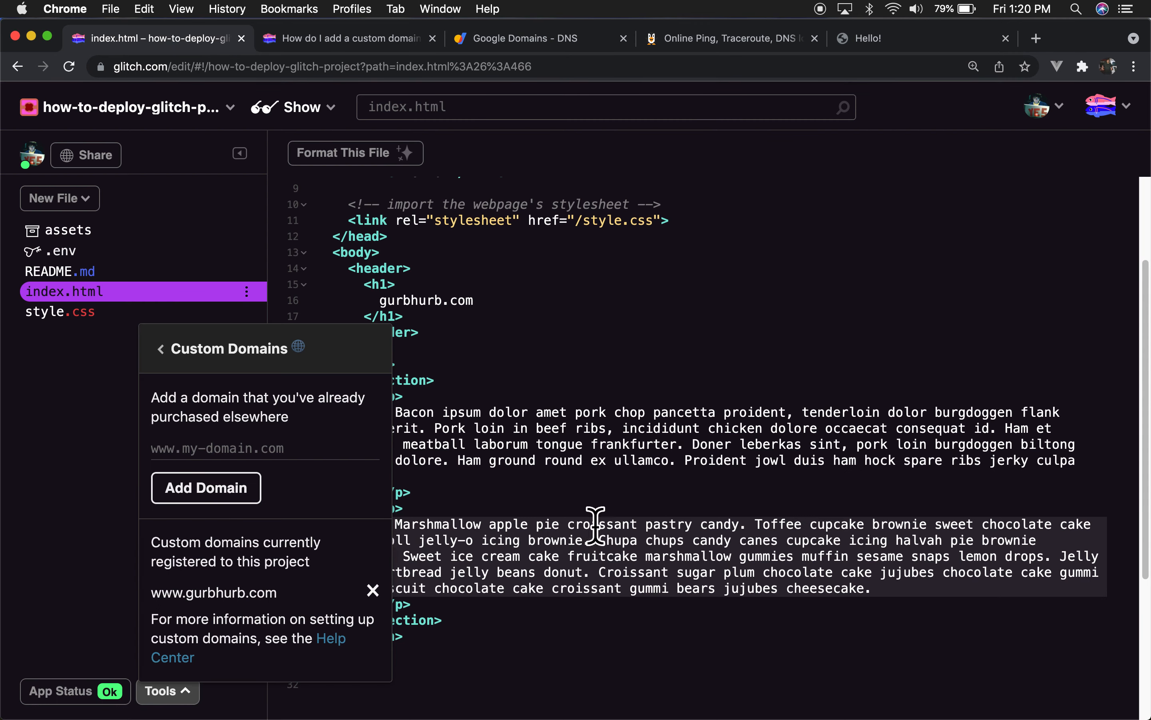
left_click(196, 695)
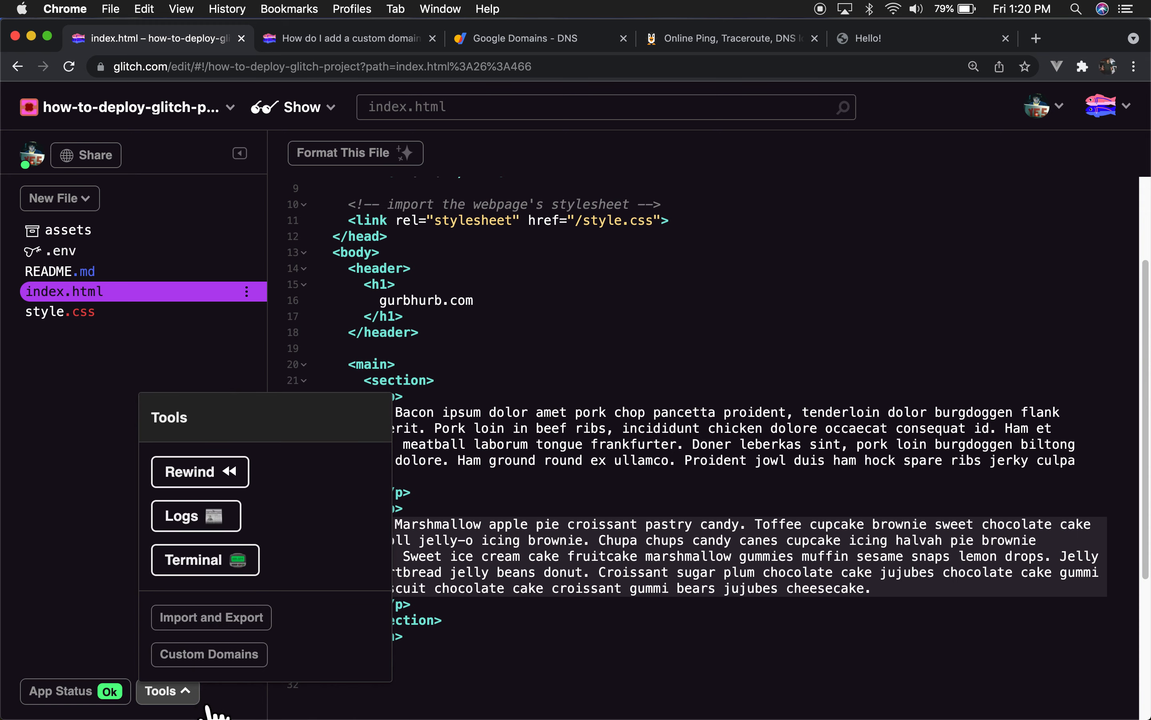
left_click(197, 702)
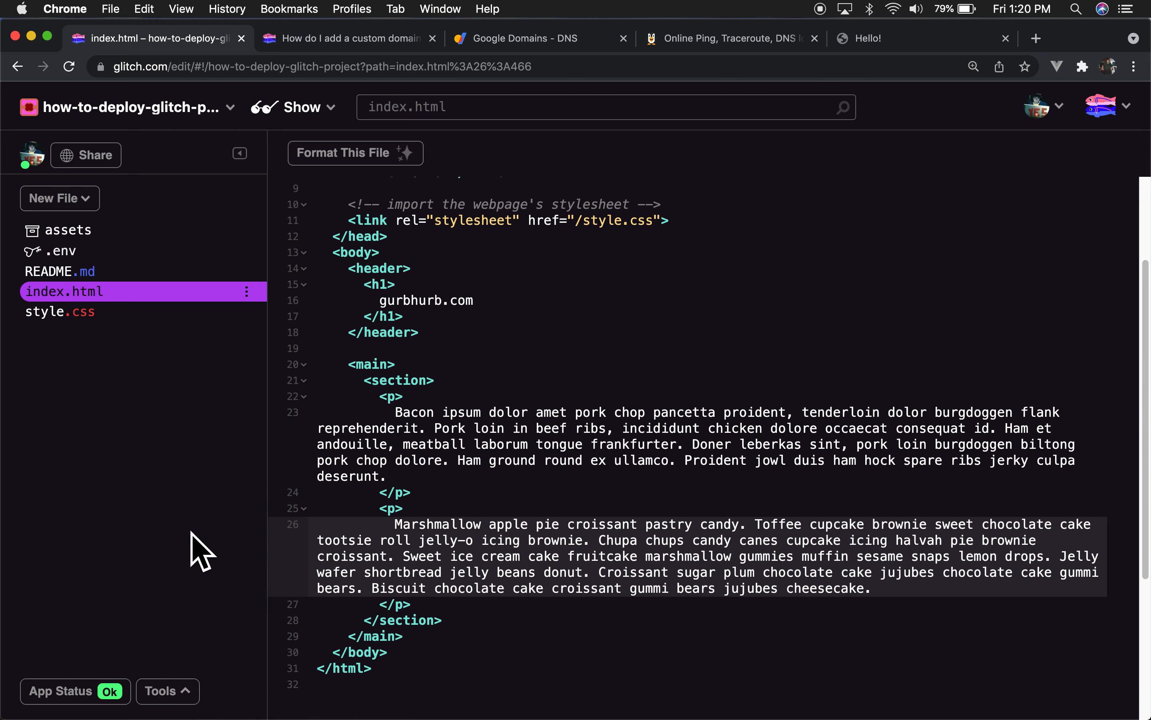
Open style.css and change the color value in the h1 rule to white
left_click(72, 318)
key("Down")
key("Down")
key("Down")
key("Down")
key("Down")
key("Down")
key("Down")
key("Down")
key("Down")
key("Down")
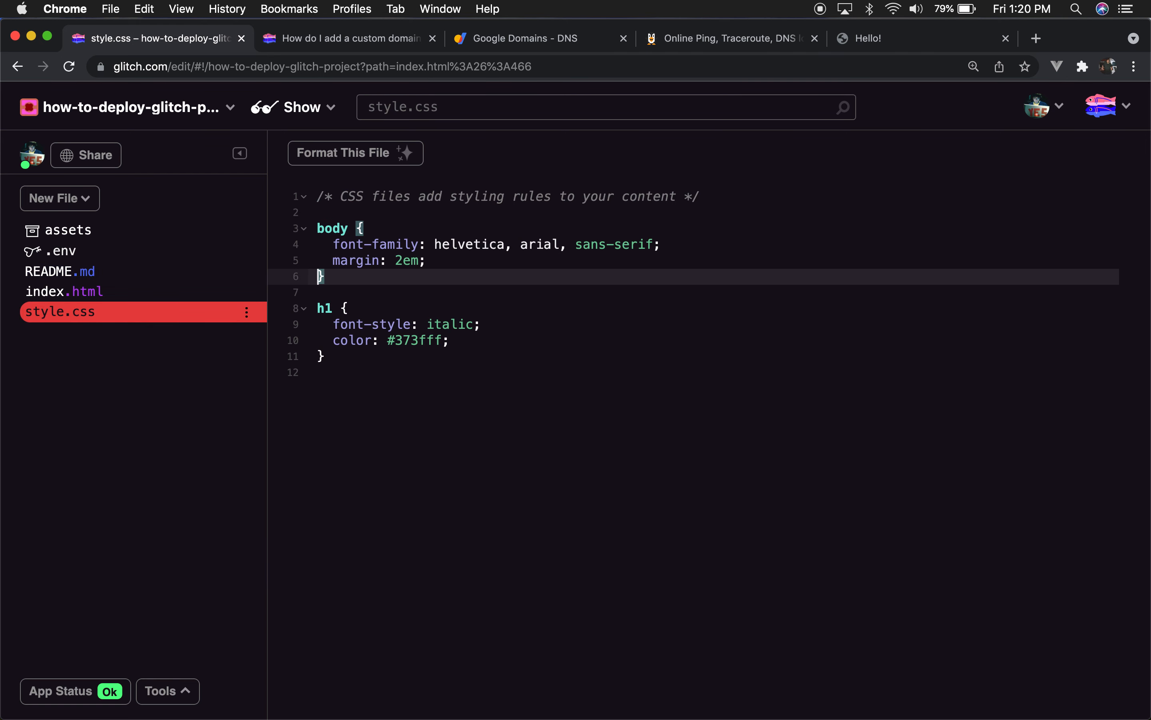
key("Left")
key("Left")
key("shift+alt+Left")
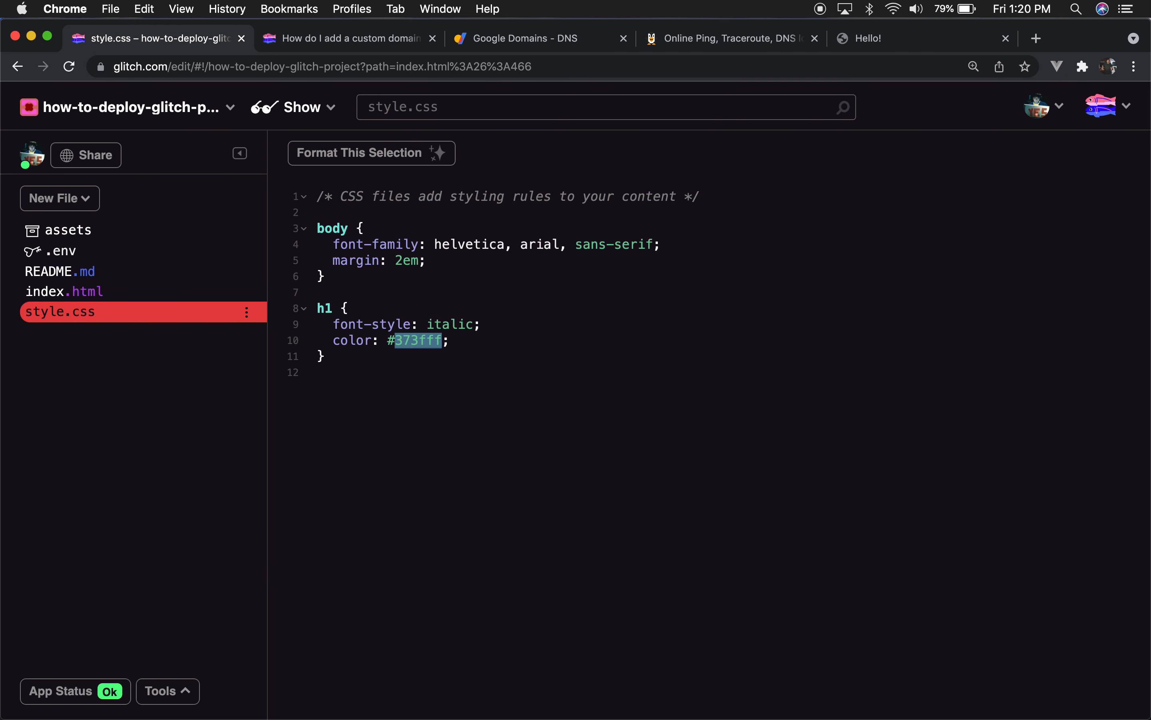
type("white")
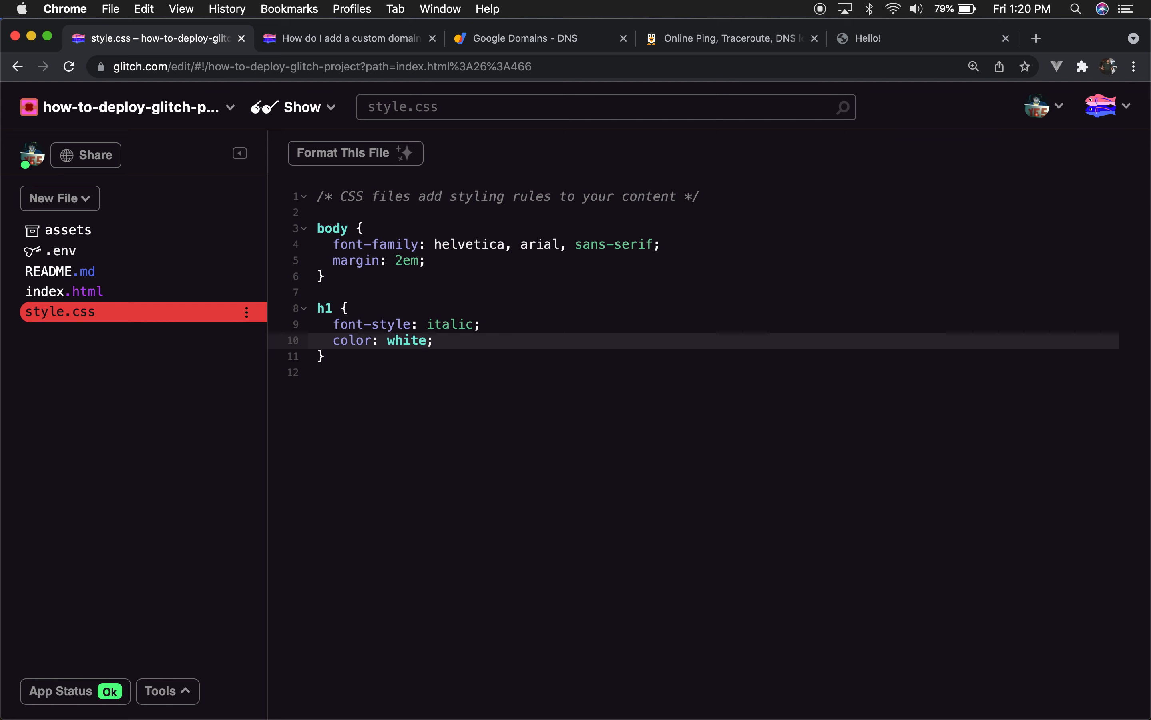
Add the declaration background-color: red; to the body rule, below the margin
key("Up")
key("Up")
key("Up")
key("Up")
key("Up")
key("Return")
type("background-cpo")
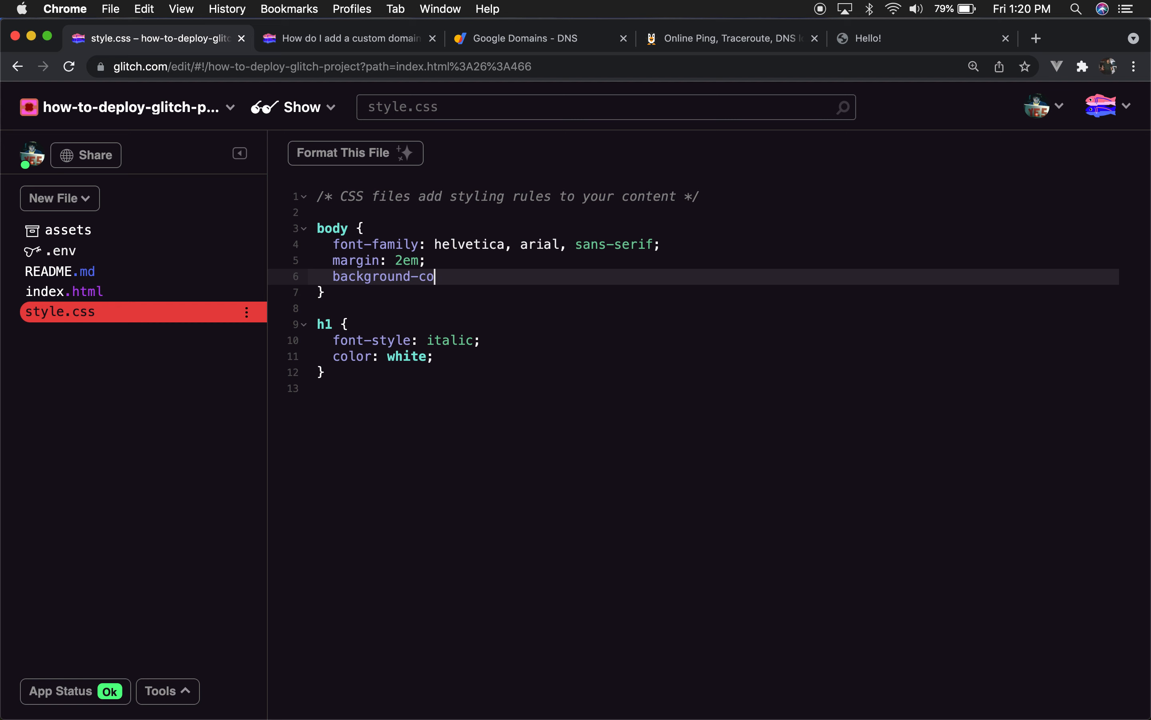
type(" red")
Add a p rule at the end of style.css containing the declaration max-width: 960px;
key("Down")
key("Down")
key("Down")
key("Down")
key("Down")
key("Down")
key("Down")
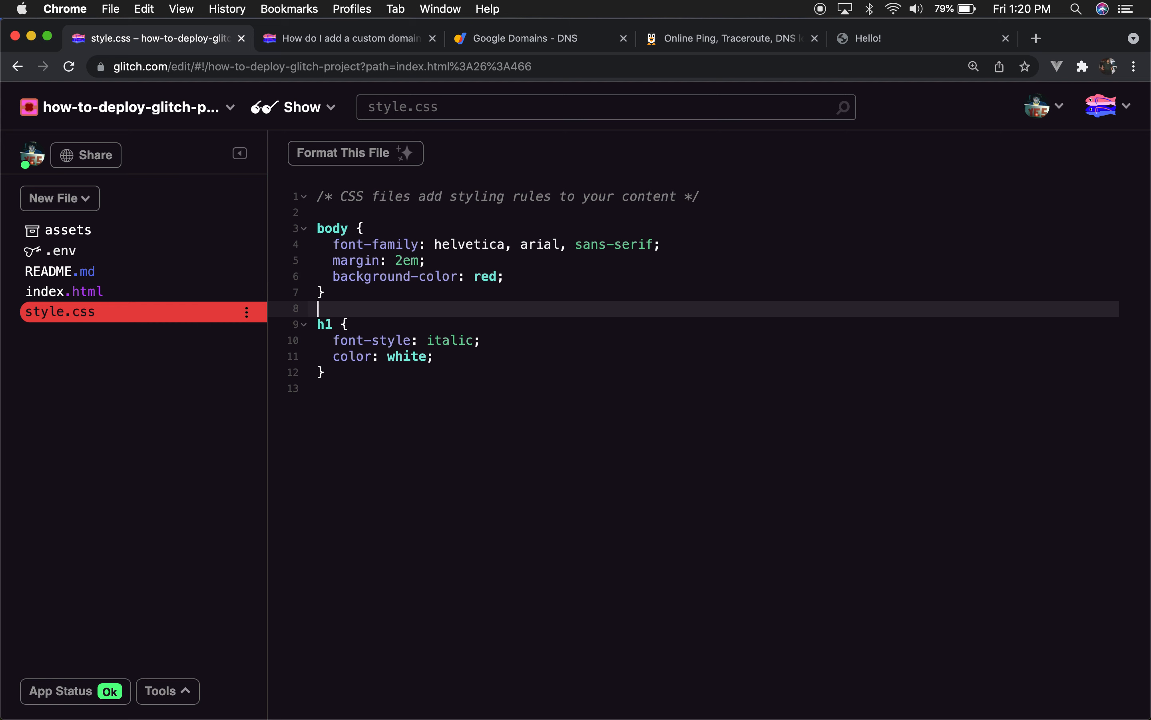
key("Return")
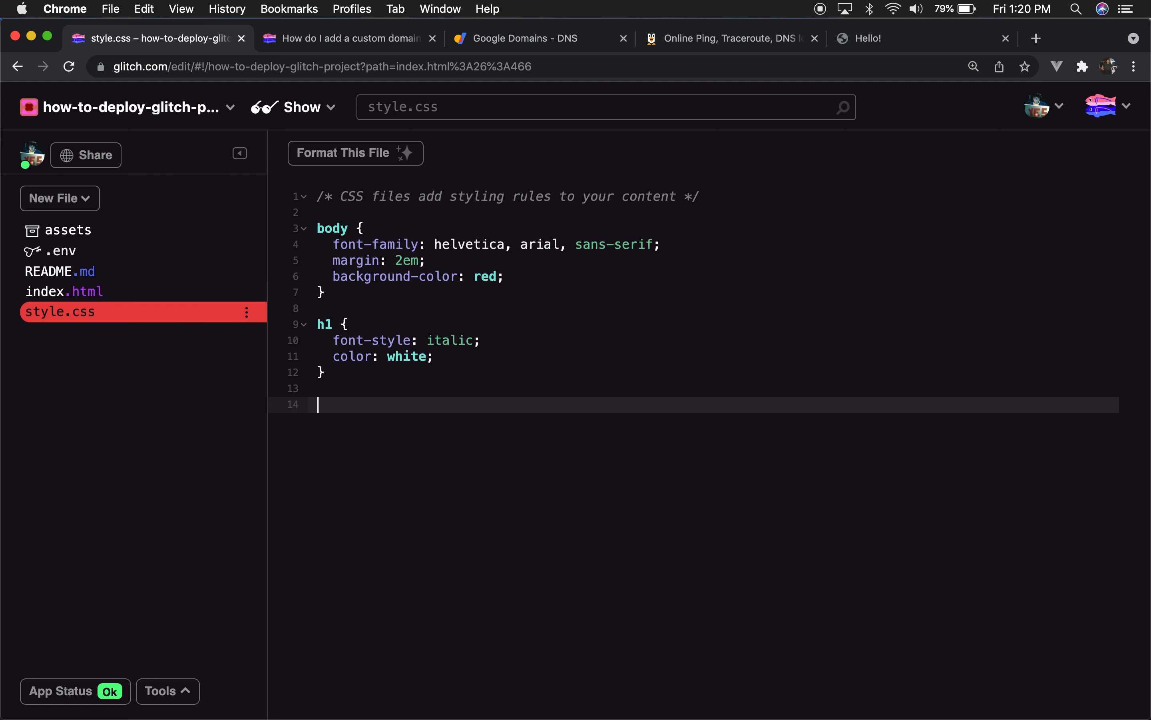
type("p {")
key("Return")
type("max-widt")
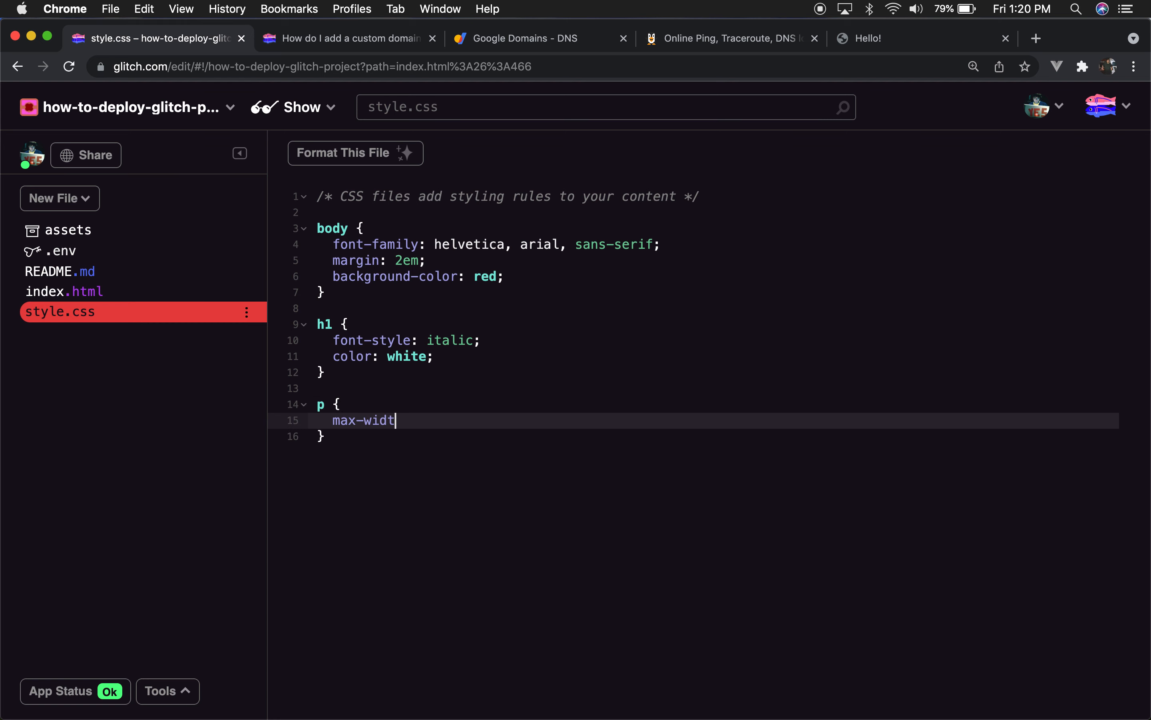
type("h: 960px;")
Add the declaration width: 80%; above the max-width in the p rule
key("Up")
key("Return")
type("width:")
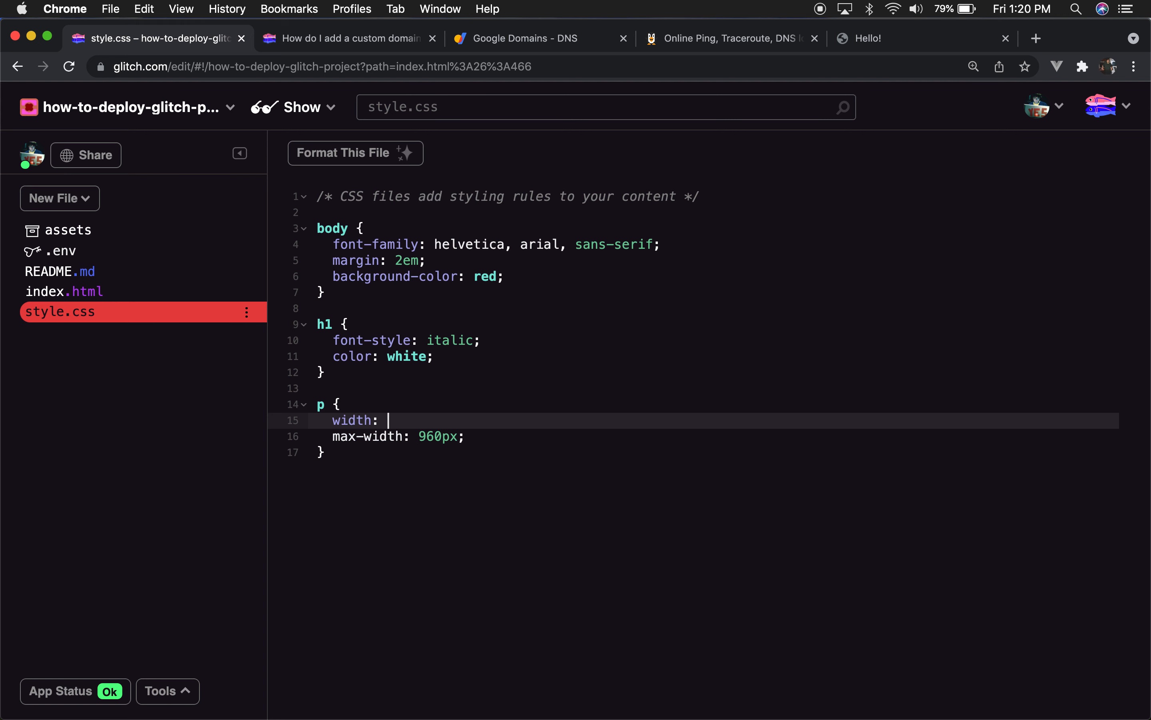
type(" 800px;")
key("BackSpace")
key("BackSpace")
key("BackSpace")
key("BackSpace")
key("BackSpace")
key("BackSpace")
type("80%;")
Change the max-width value in the p rule to 1200px
key("Right")
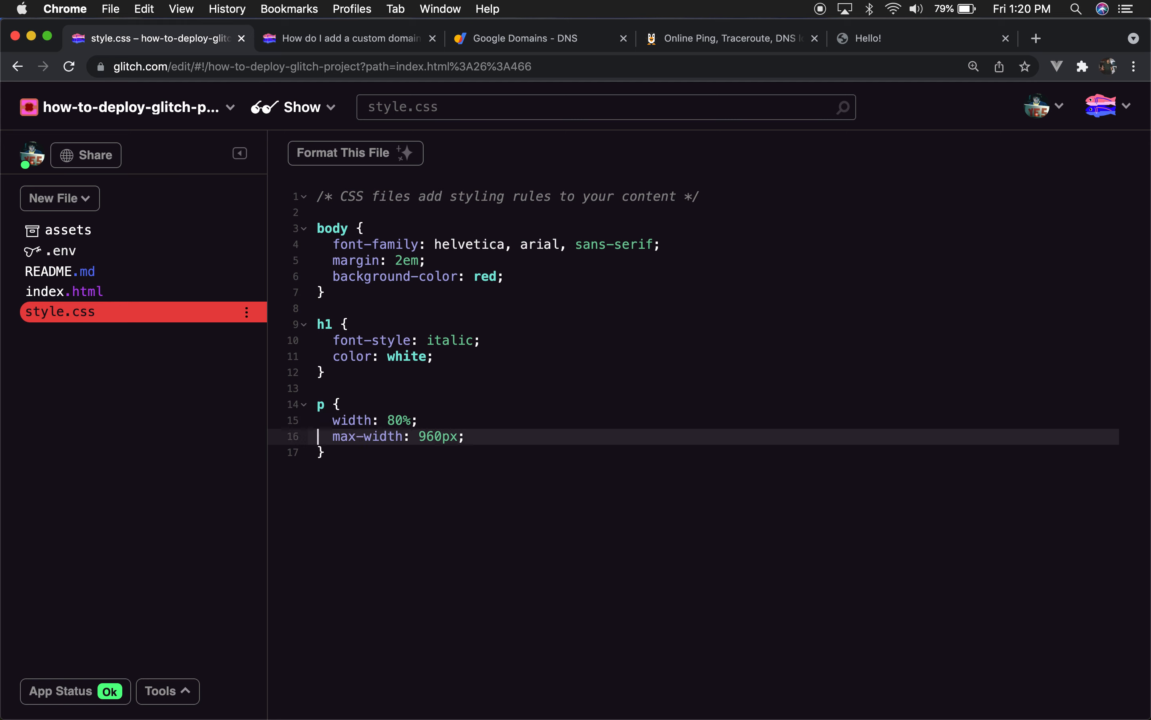
key("shift+Left")
key("shift+Left")
key("shift+Left")
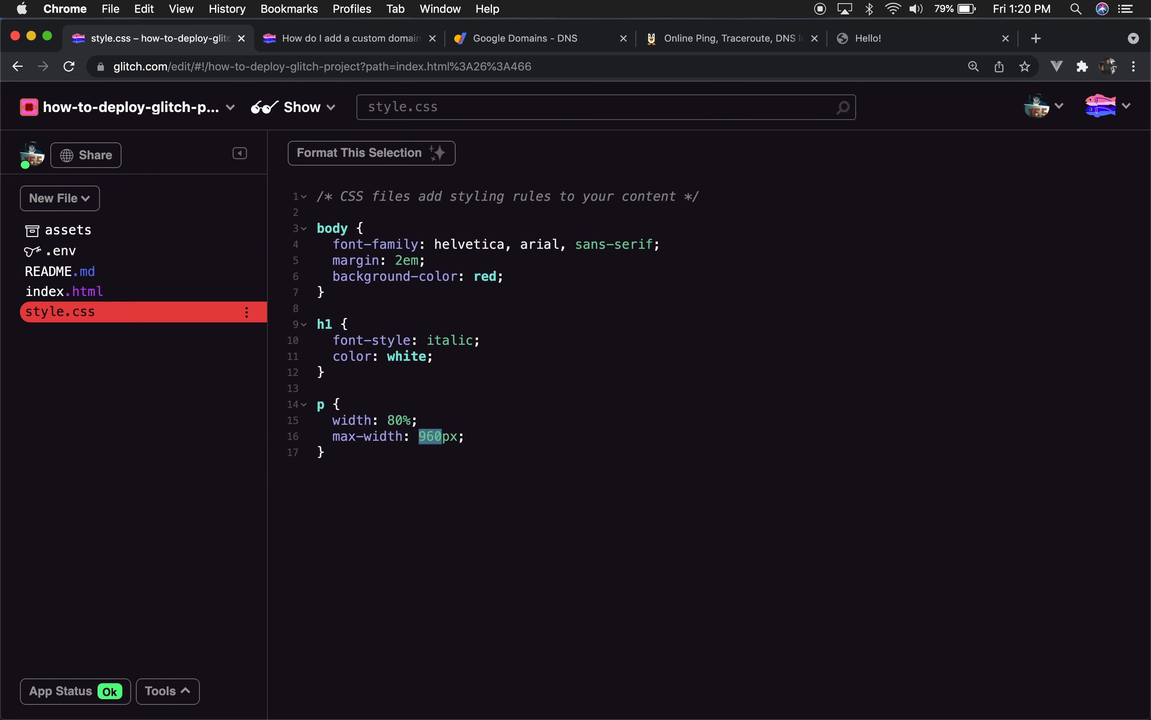
left_click(427, 437)
key("BackSpace")
key("BackSpace")
type("120")
key("Down")
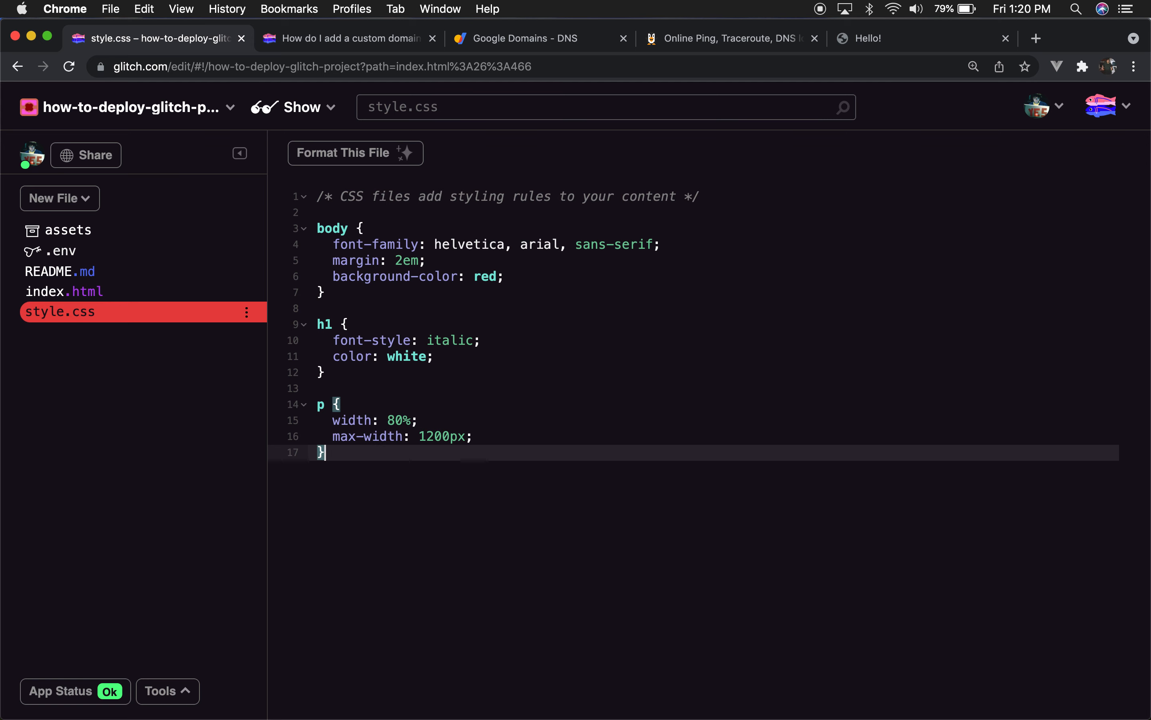
Add the declarations background: white; and margin: 0 auto; below the max-width in the p rule
key("Up")
key("Return")
type("background: white;")
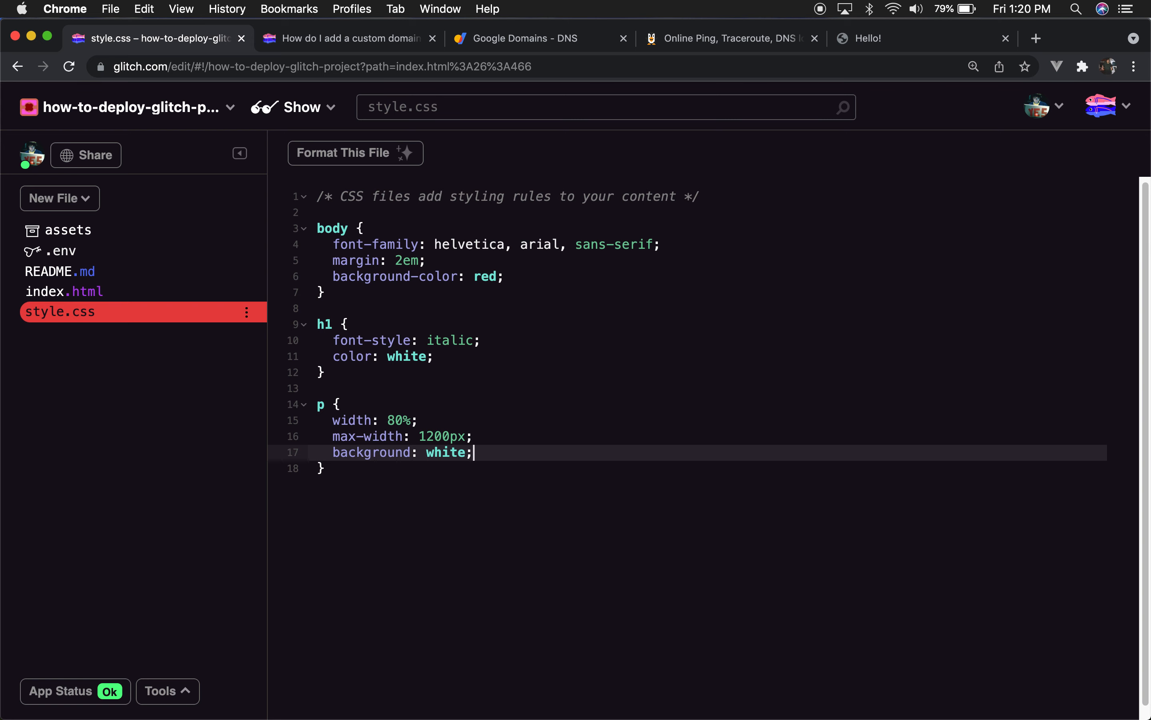
key("Return")
type("margin: 0 auto;")
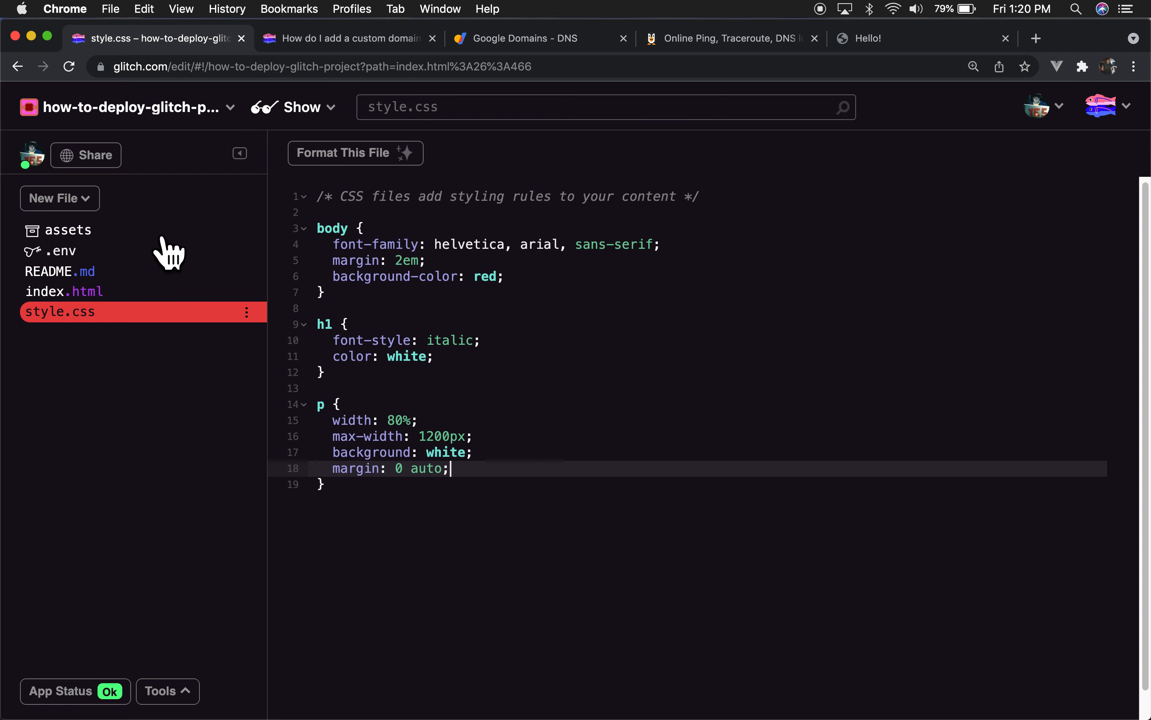
Open index.html and preview the live project in a new window
left_click(100, 296)
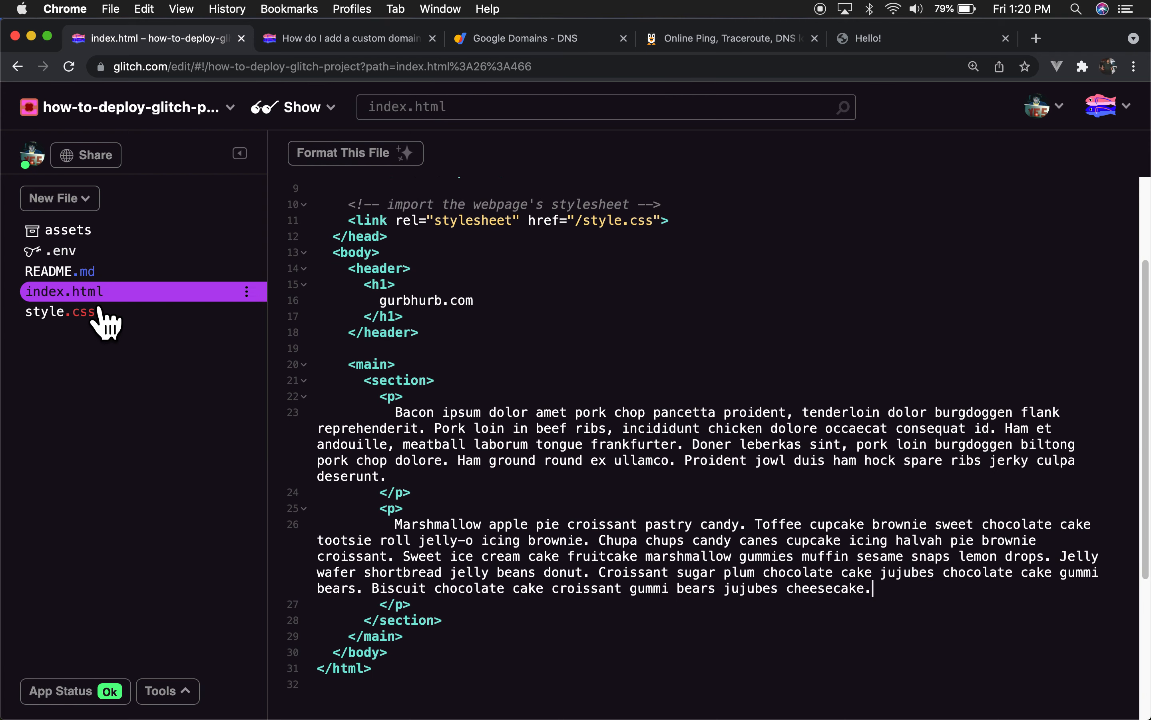
left_click(326, 108)
left_click(341, 206)
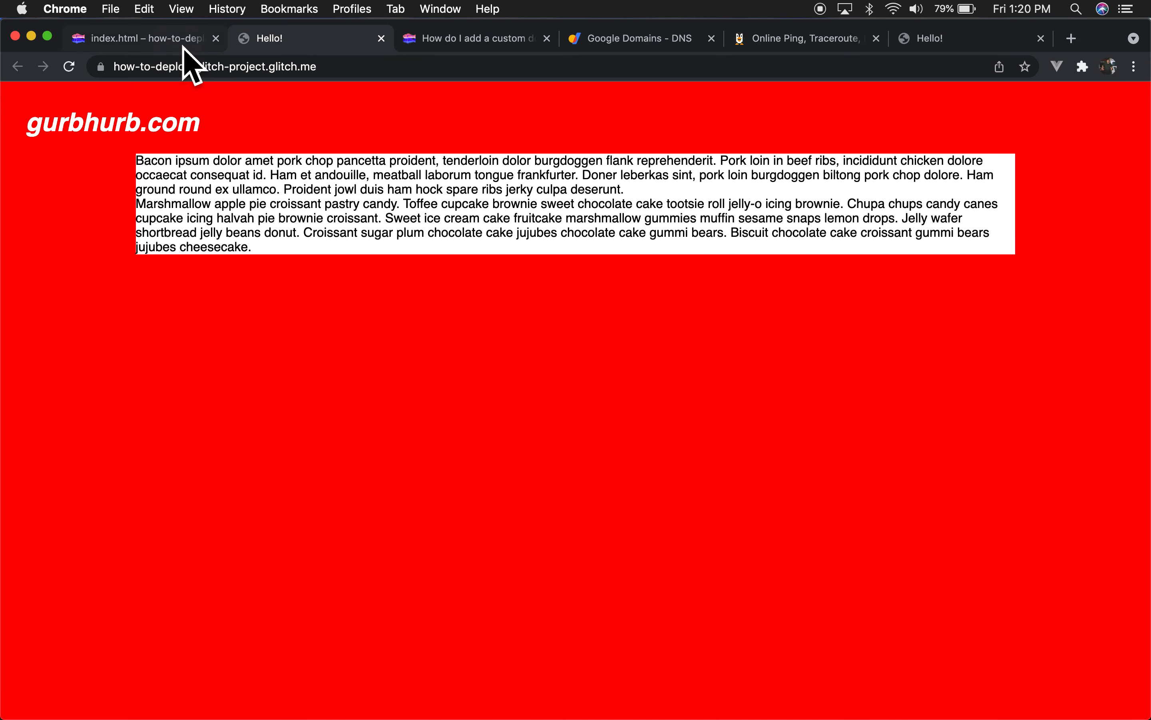
Return to style.css in the Glitch editor and add text-align: center; below the background color in the body rule
left_click(171, 38)
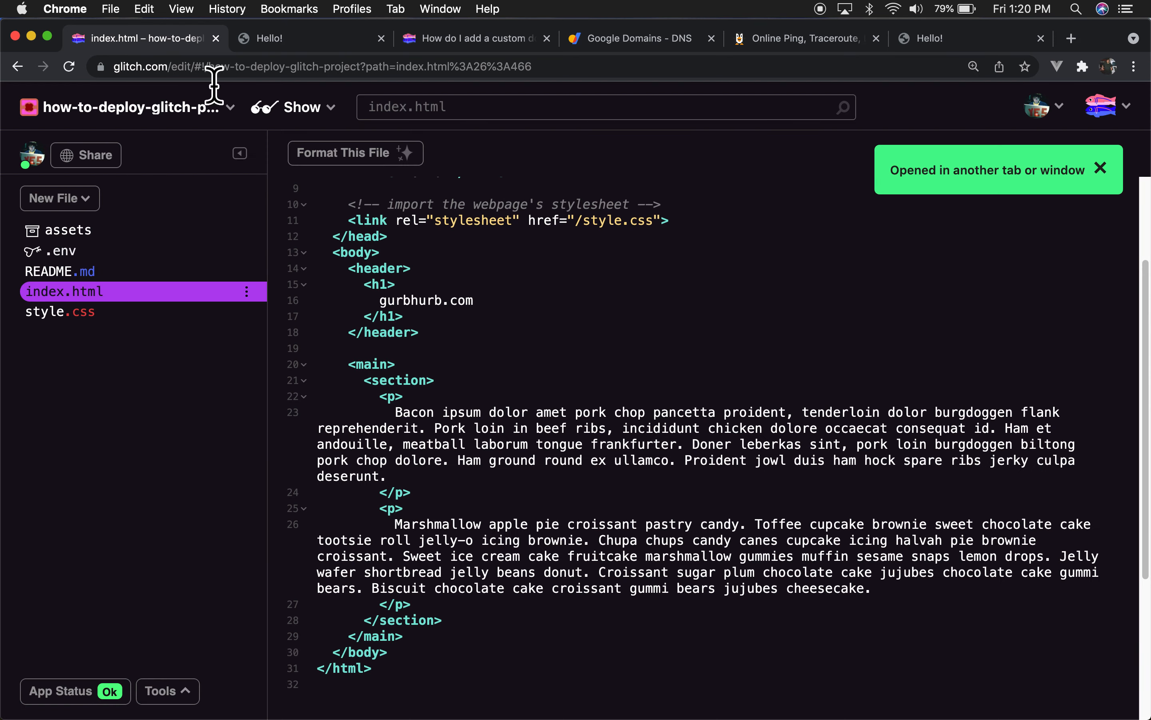
left_click(86, 315)
left_click(615, 285)
key("Return")
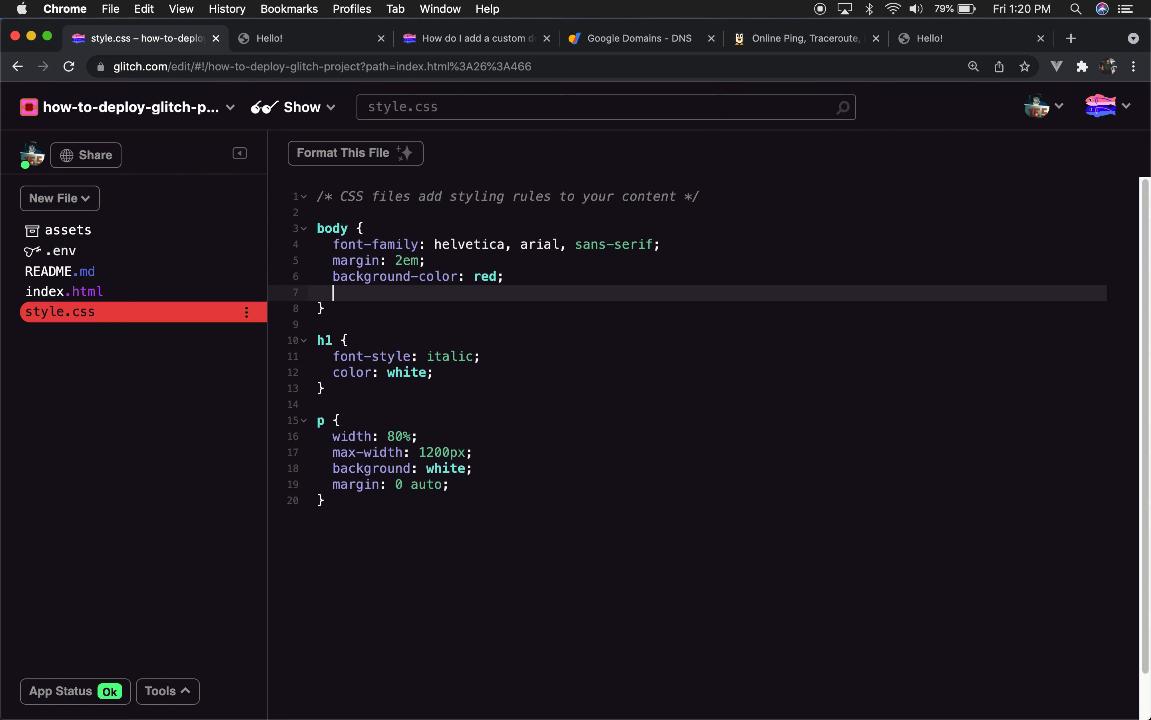
type("text-align: center;")
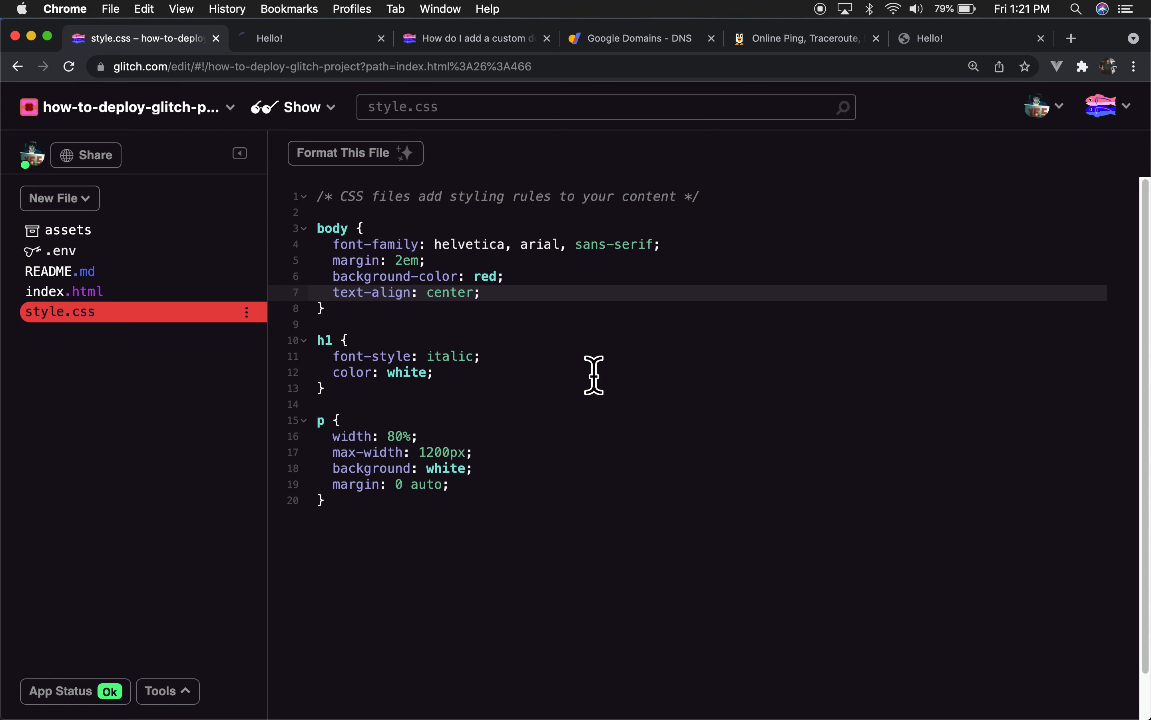
Add padding: 1em 1.5em; below the margin in the p rule and check the live preview
left_click(523, 492)
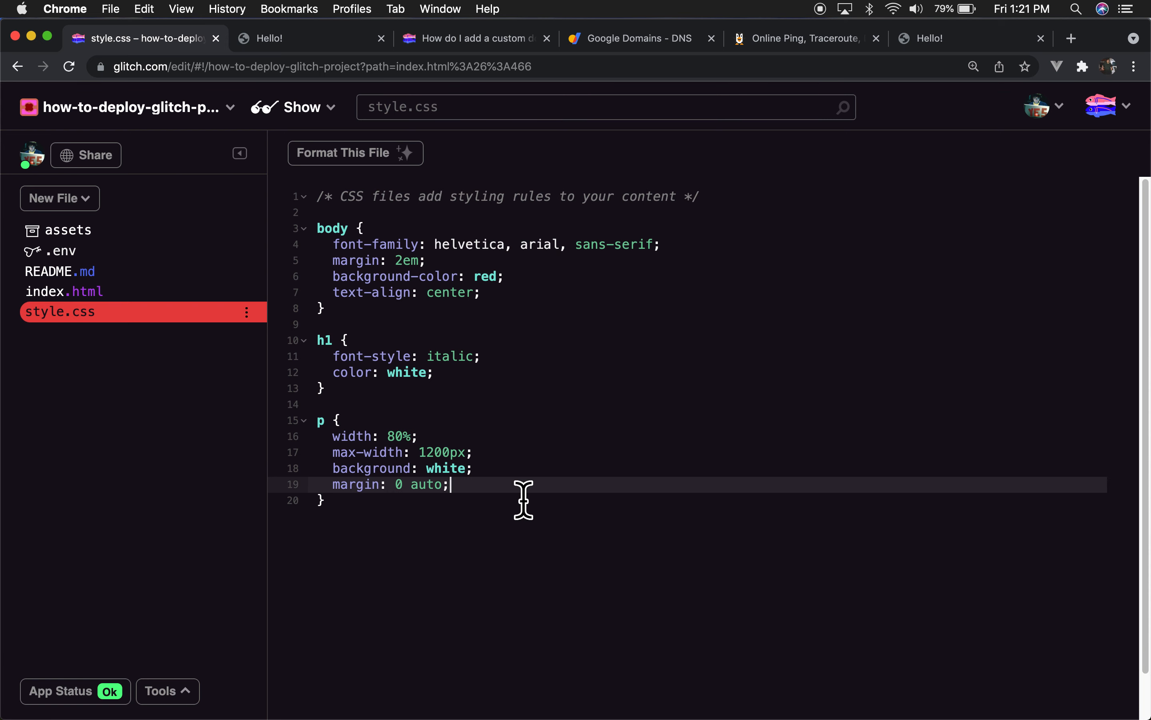
key("Return")
type("padding: 1em 1.5em;")
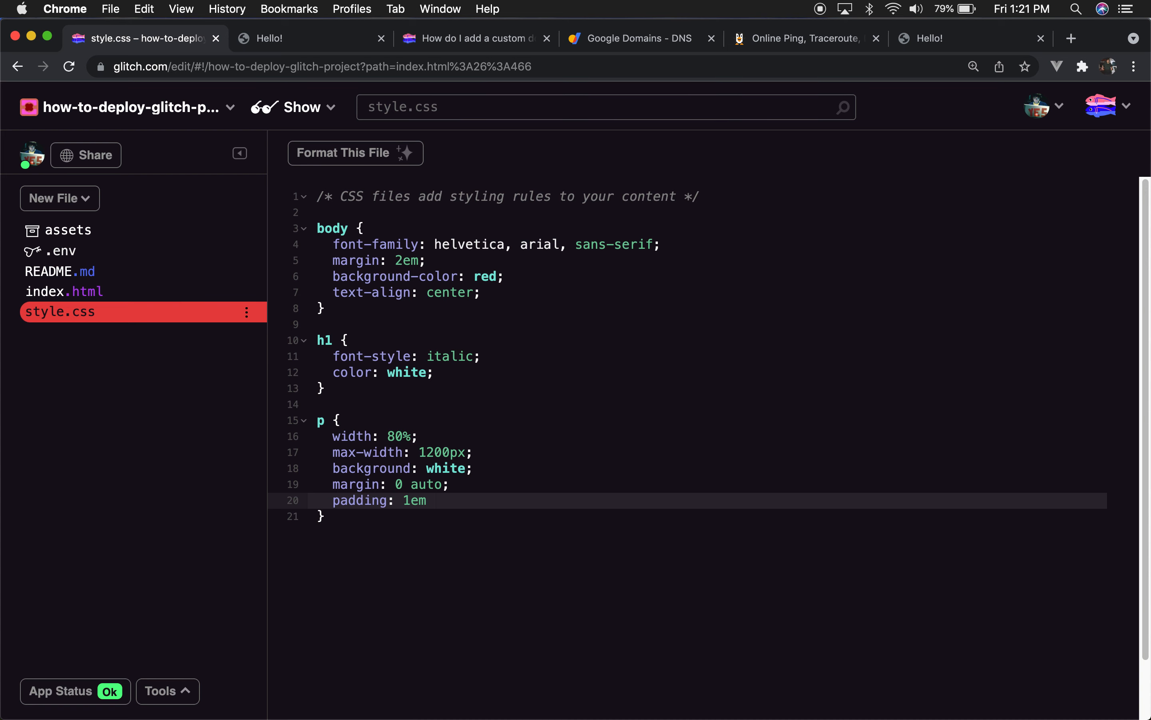
left_click(315, 44)
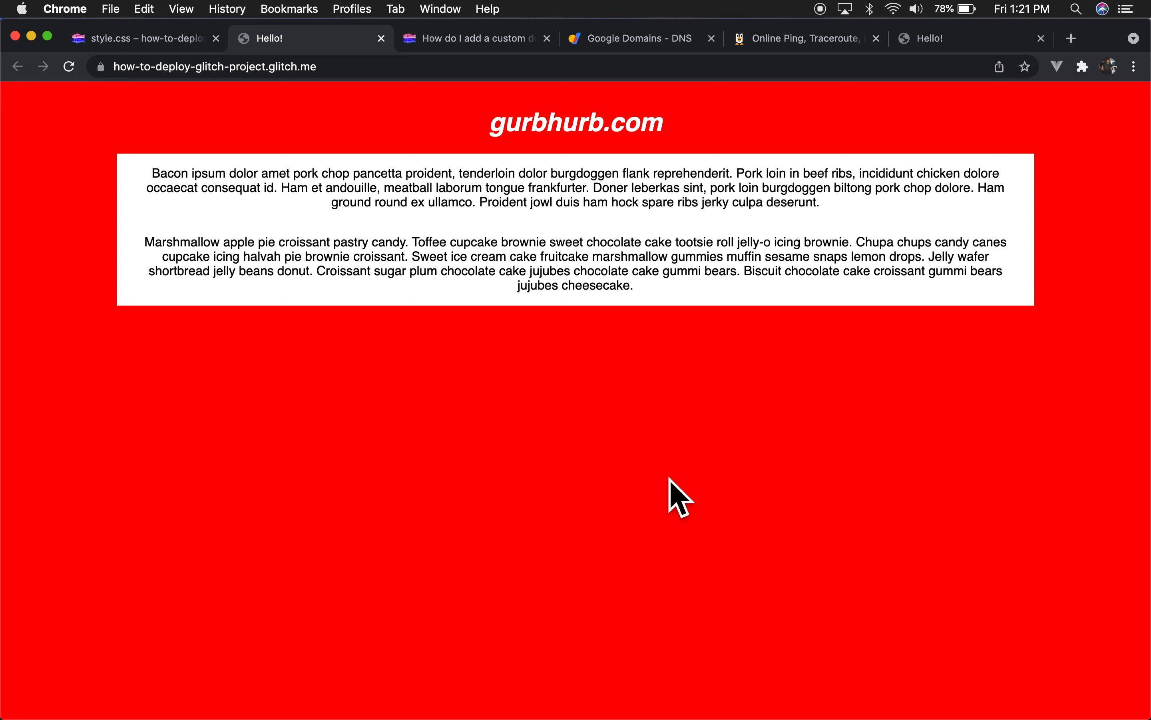
Back in the stylesheet, add border-radius: 1.5em 2.25em 2.25em 1.5em; to the end of the p rule and check the live preview
left_click(183, 40)
key("Return")
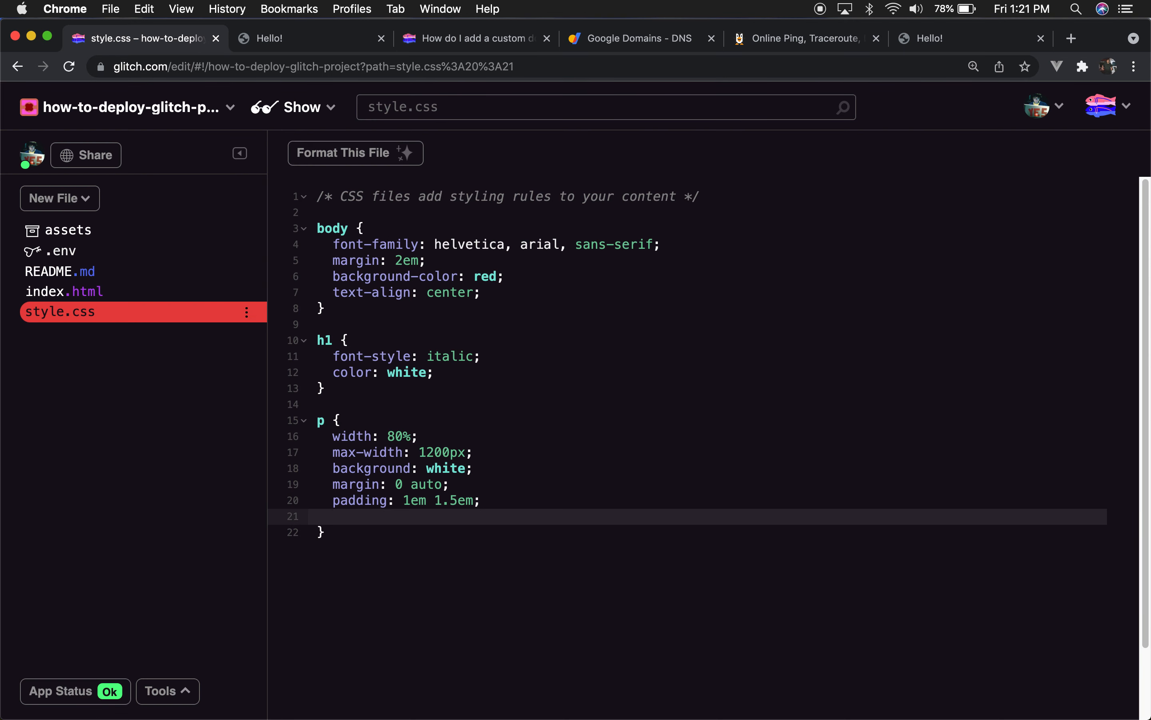
type("border-rad")
type("ius: 1.53")
key("BackSpace")
type("em ")
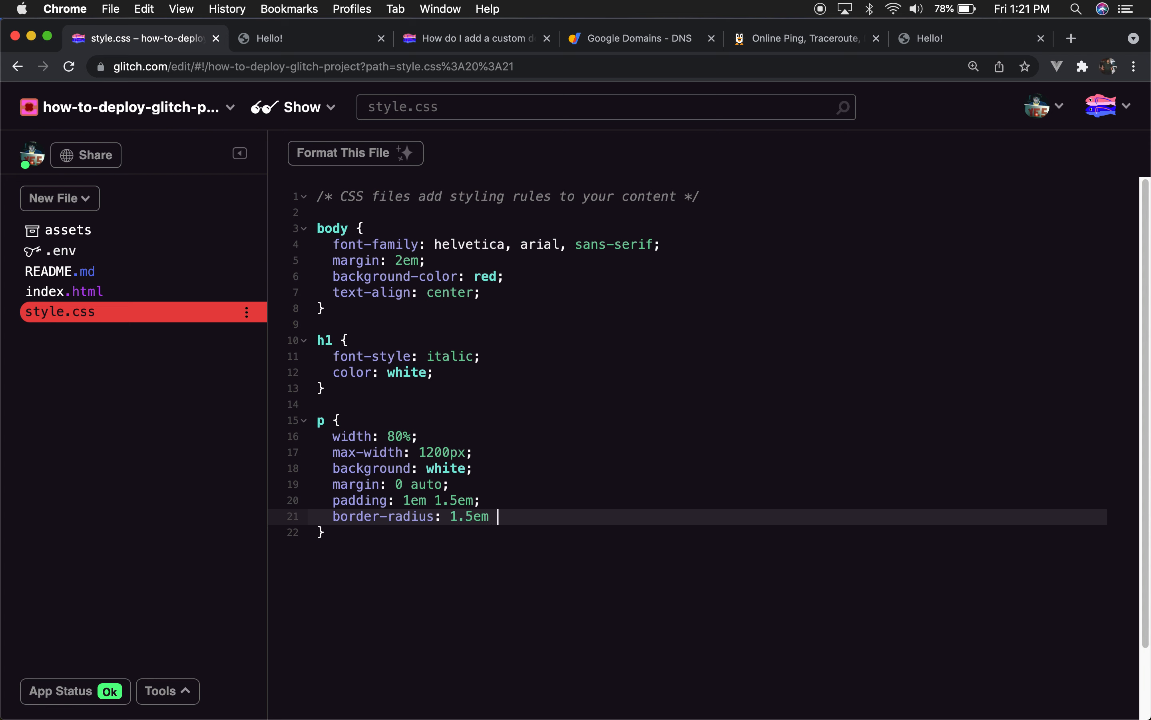
type("2/25")
key("BackSpace")
type(".25em 2.25em 1.5em;")
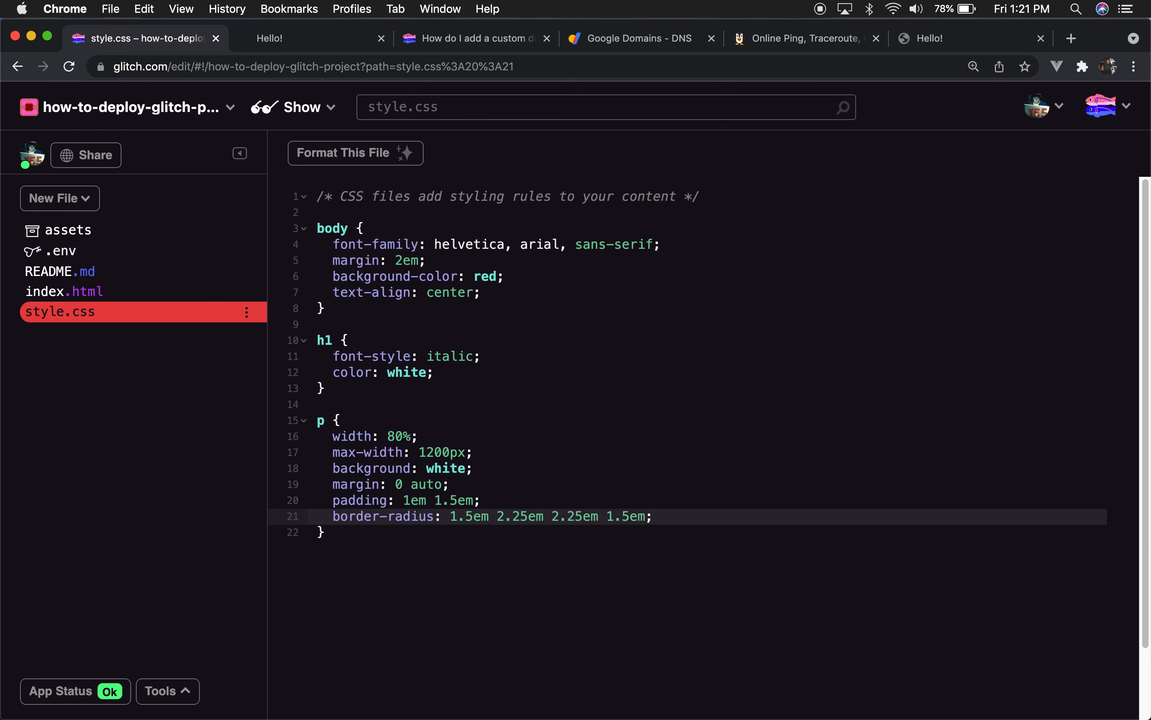
key("ctrl+Tab")
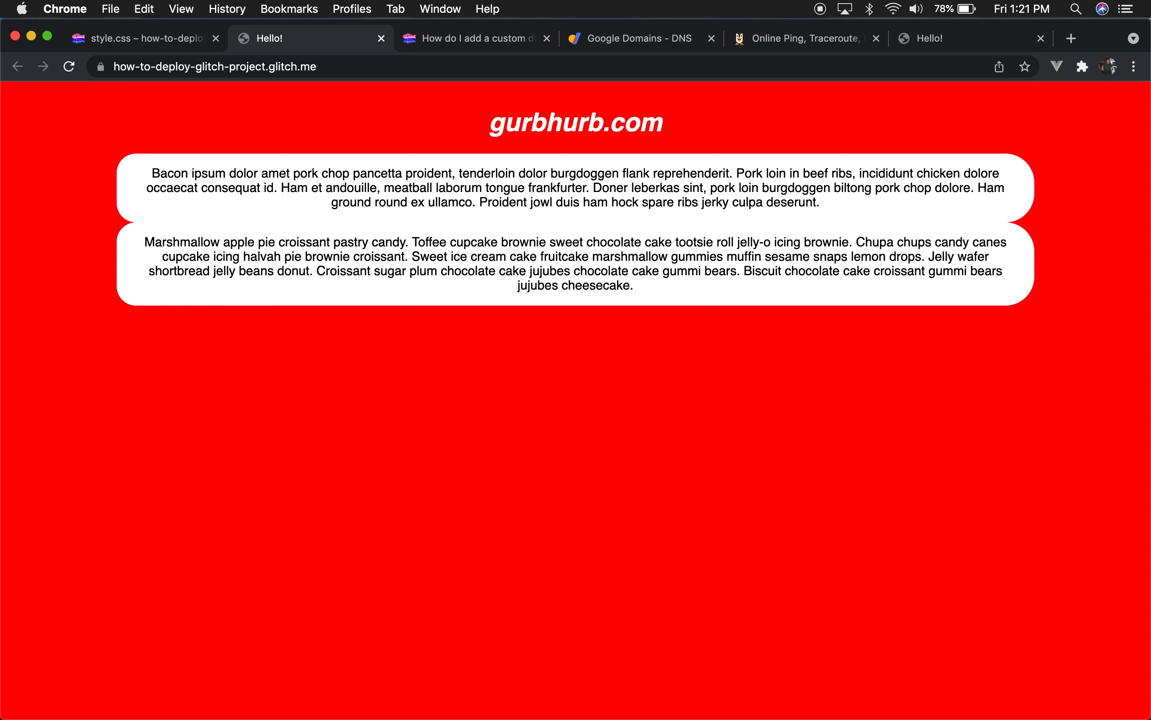
Return to the stylesheet and reduce the p rule's border-radius to the single value 1.5em
key("ctrl+shift+Tab")
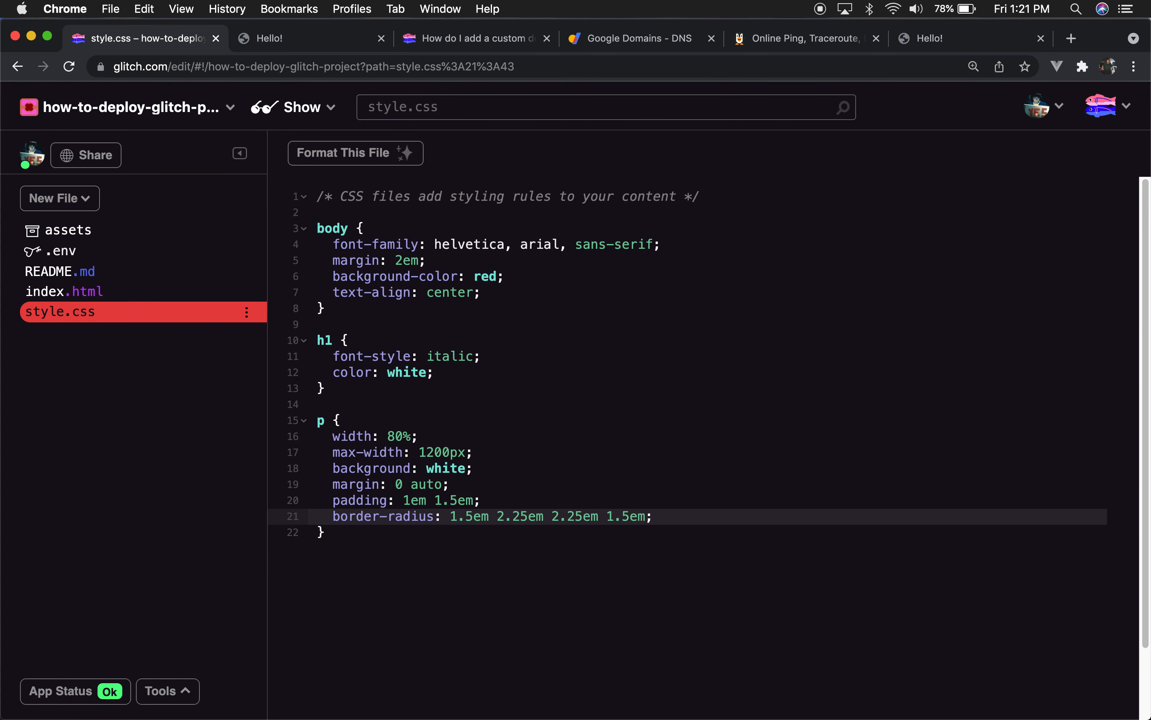
key("shift+Left")
key("shift+Left")
key("shift+Left")
key("shift+Left")
key("shift+Left")
key("shift+Left")
key("shift+Left")
key("shift+Left")
key("shift+Left")
key("shift+Left")
key("shift+Left")
key("shift+Left")
key("shift+Left")
key("shift+Left")
key("shift+Left")
key("shift+Left")
key("shift+Left")
key("shift+Left")
key("shift+Left")
key("shift+Left")
key("shift+Left")
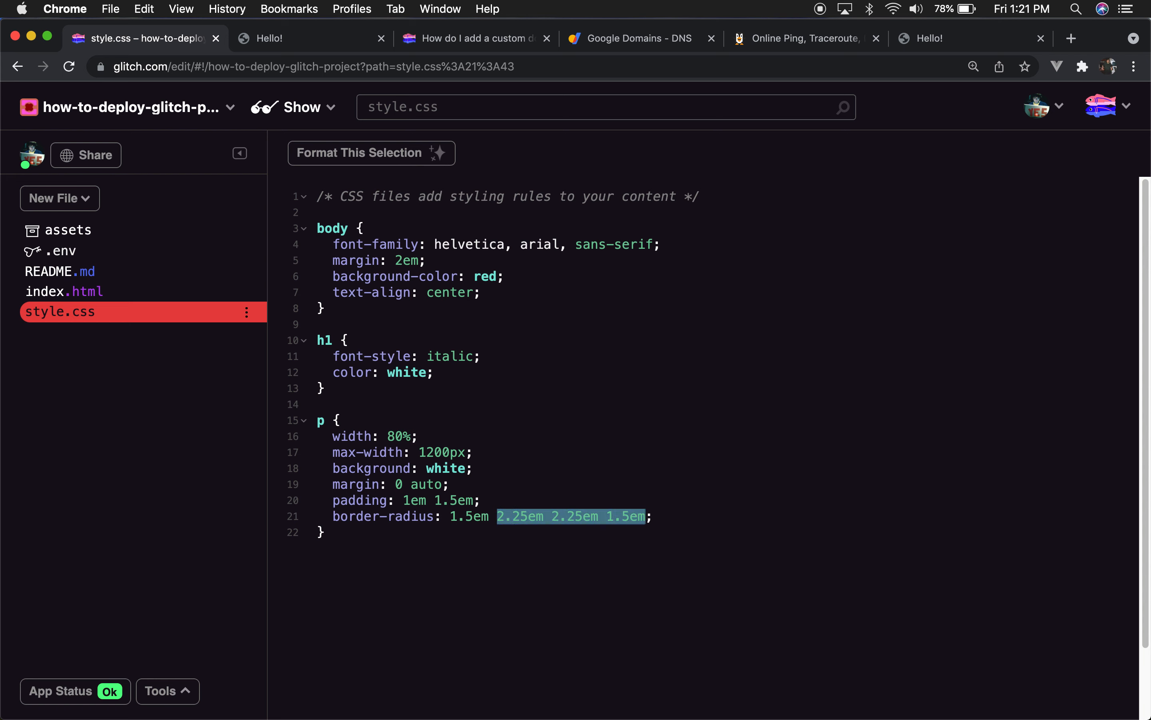
type("m")
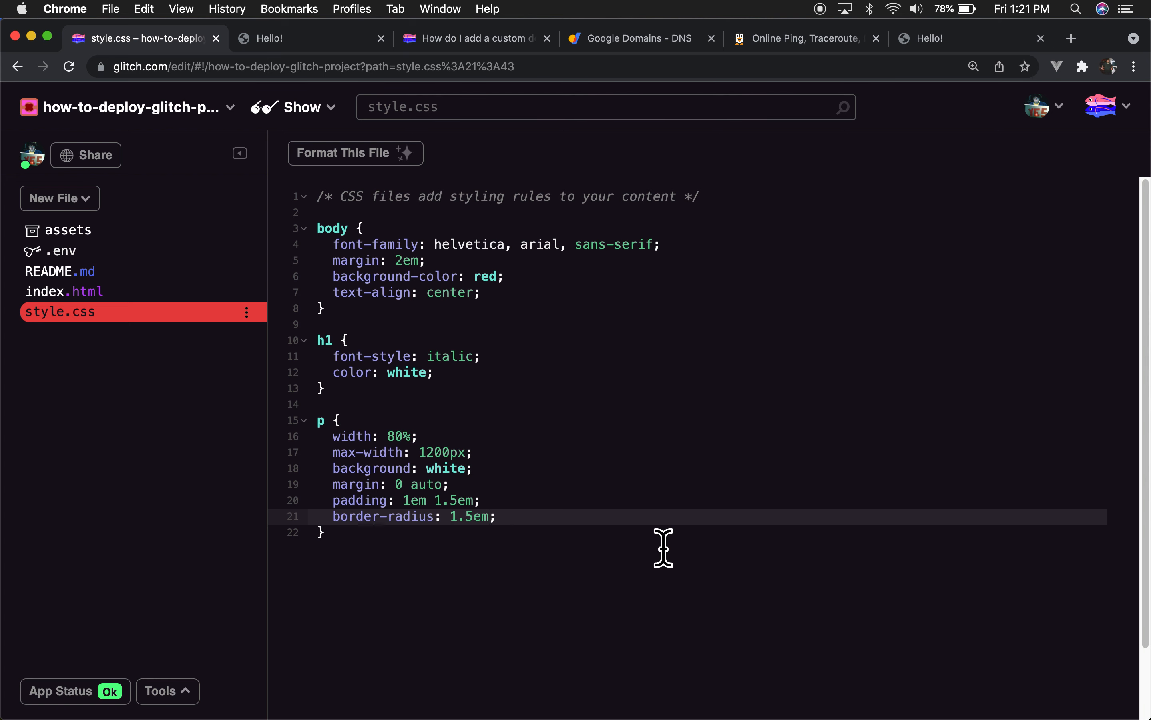
Change the margin in the p rule to 1em auto and check the live preview
key("Up")
key("Up")
key("alt+Left")
key("Left")
key("BackSpace")
type("1em")
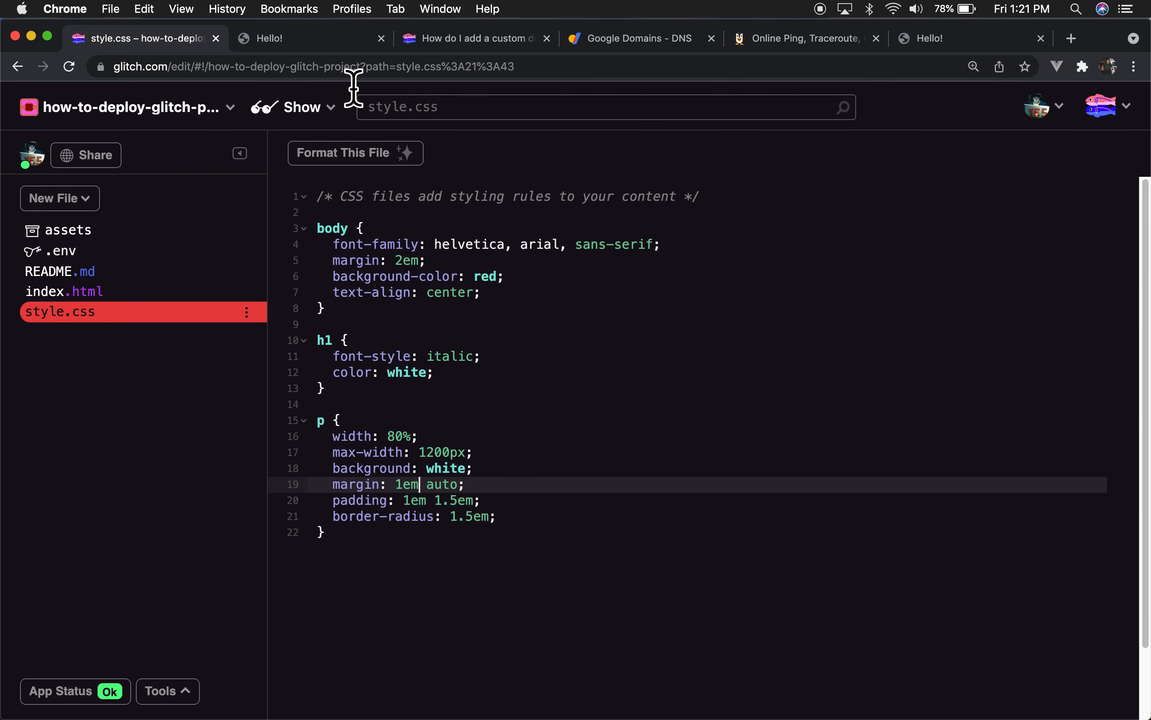
left_click(339, 38)
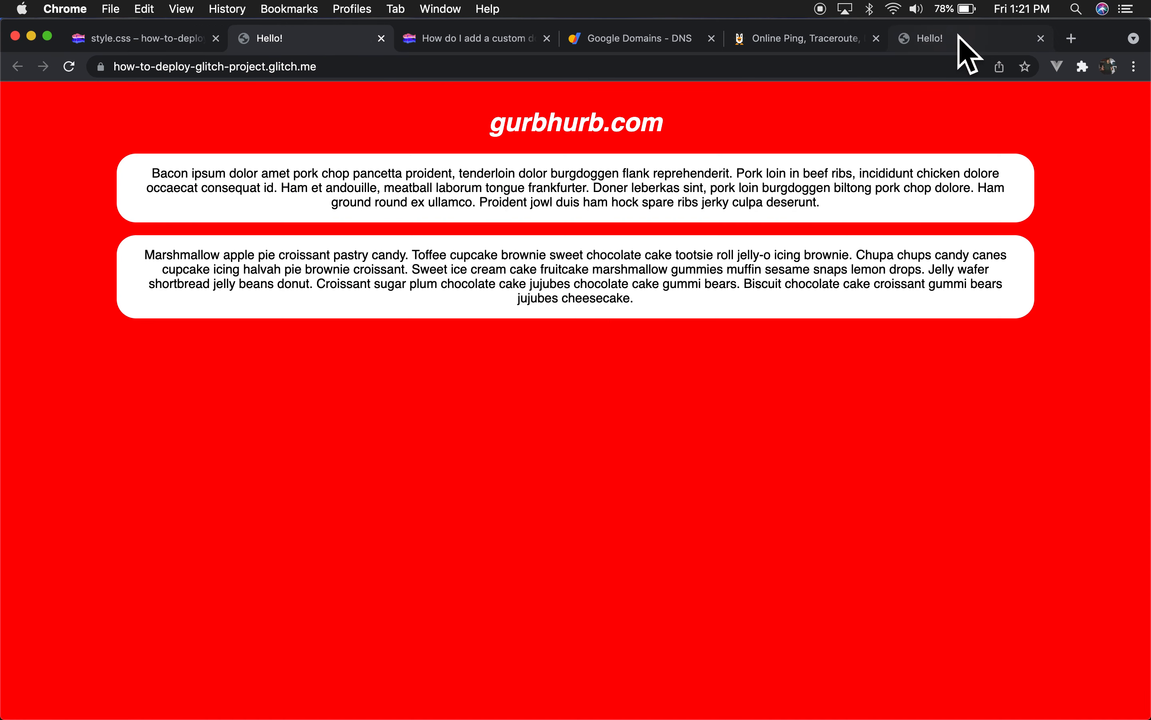
Return to the Glitch editor, open index.html and replace the text in the title element with GURBHURB
left_click(123, 37)
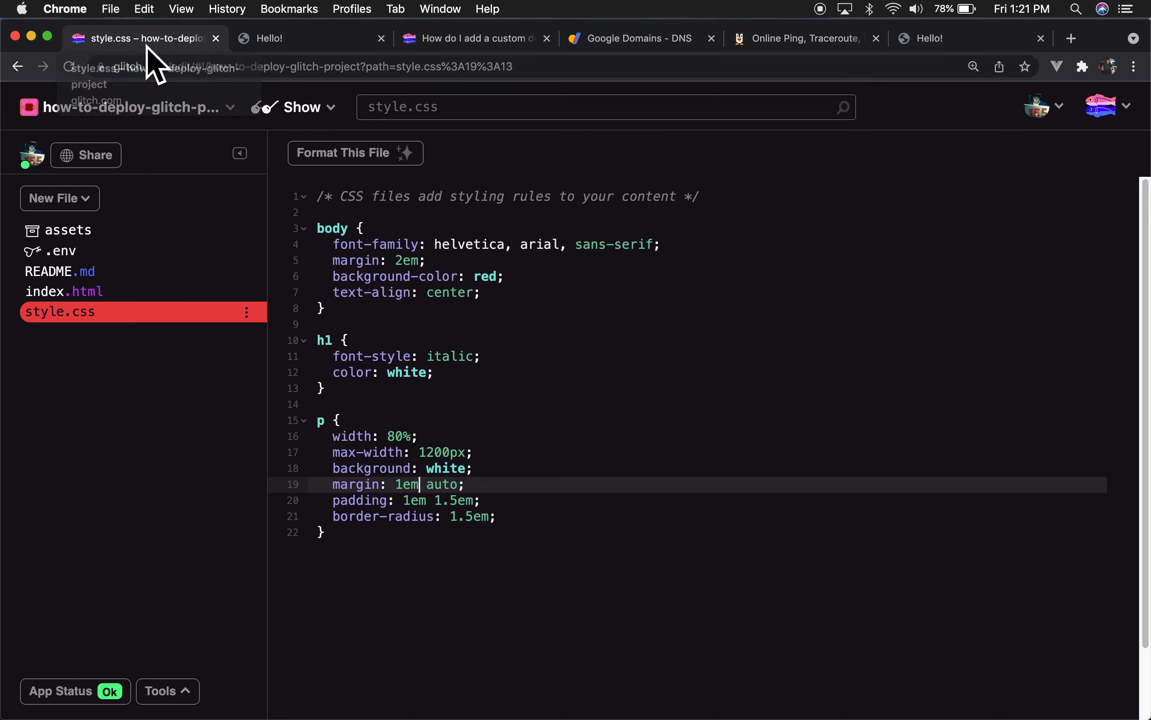
left_click(107, 293)
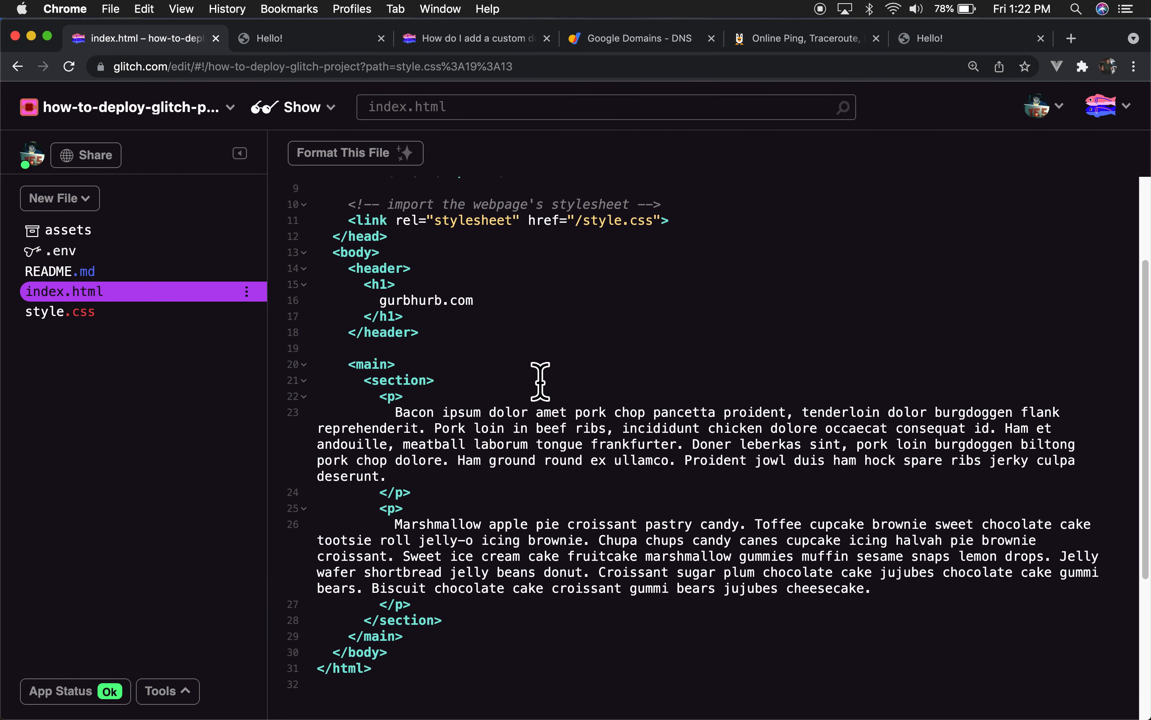
double_click(433, 314)
key("Right")
key("Left")
key("Left")
key("Left")
key("Left")
key("Left")
key("shift+Right")
key("shift+Right")
key("shift+Right")
key("shift+Right")
key("shift+Right")
key("shift+Right")
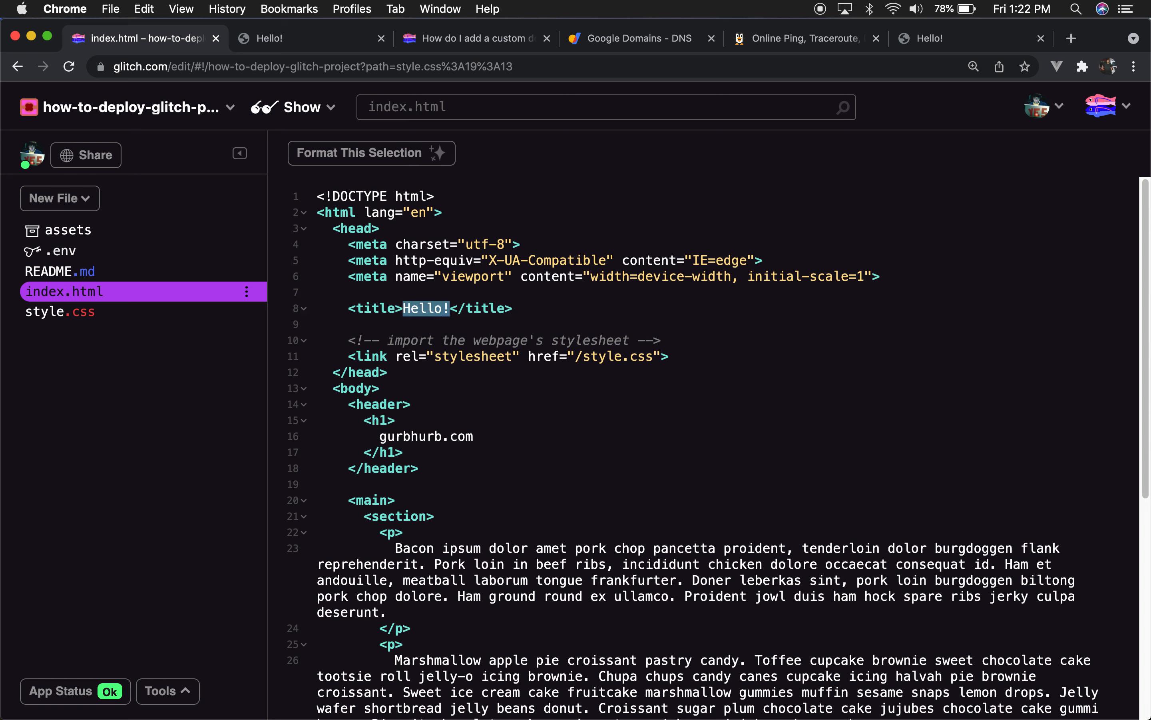
type("GURBHURB")
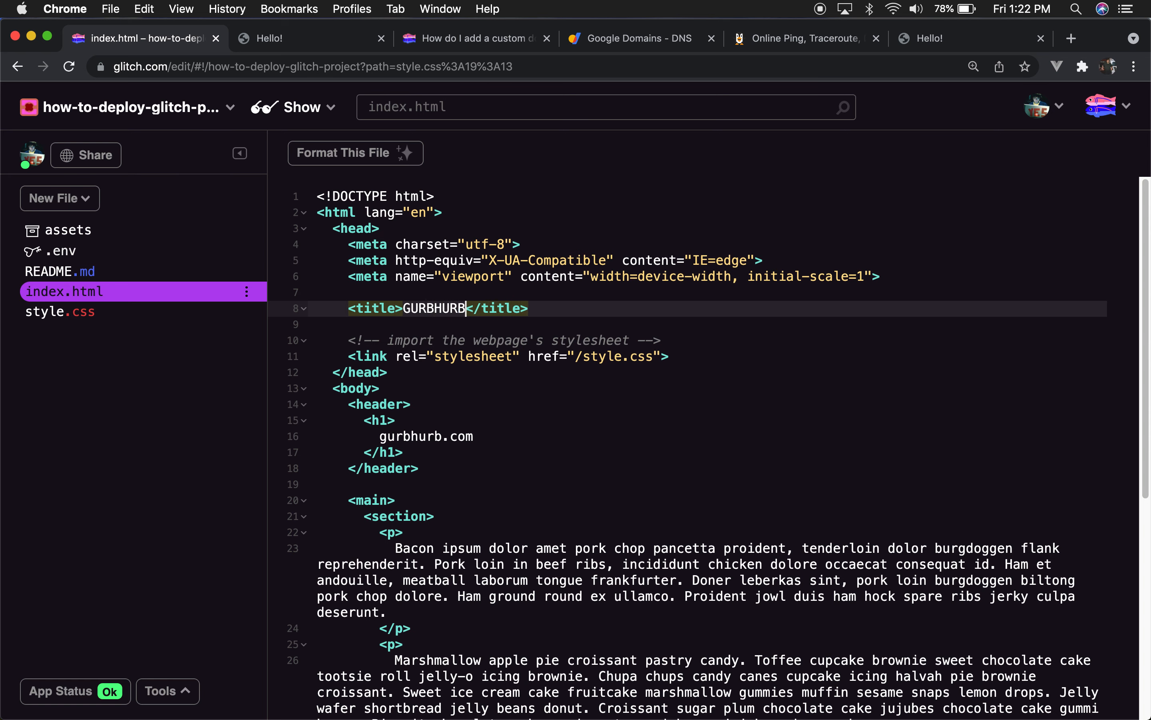
Switch to the gurbhurb.com tab and reload it to check the updated site on the custom domain
left_click(968, 41)
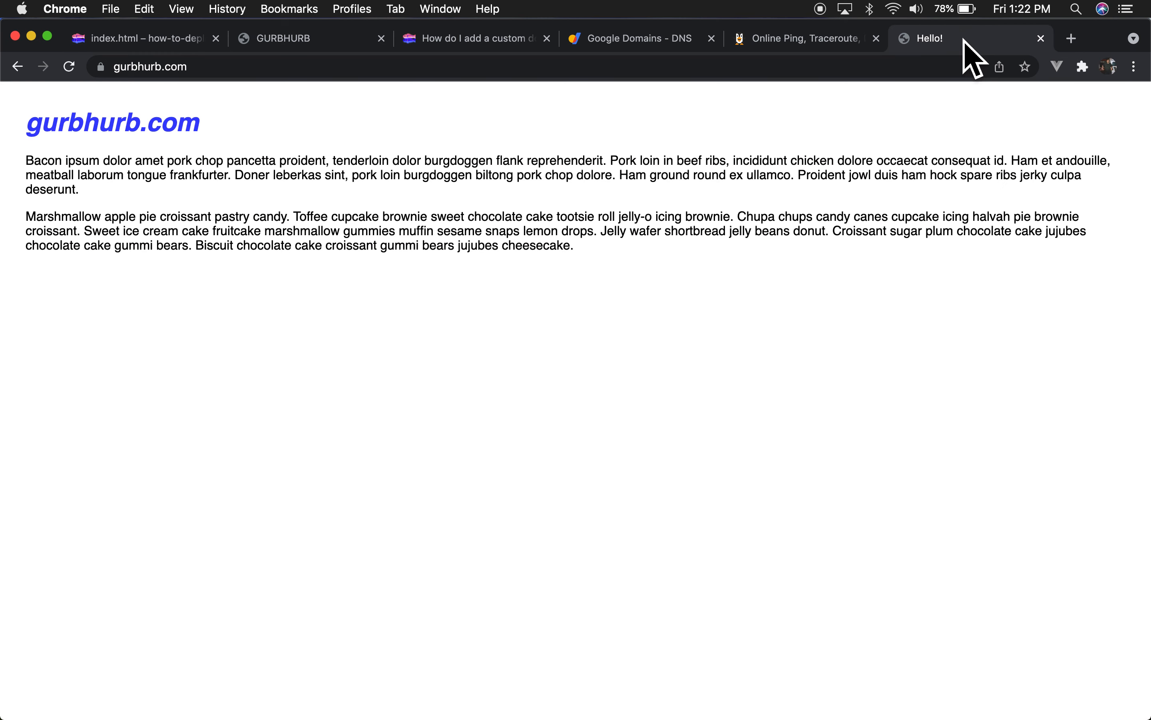
key("super+r")
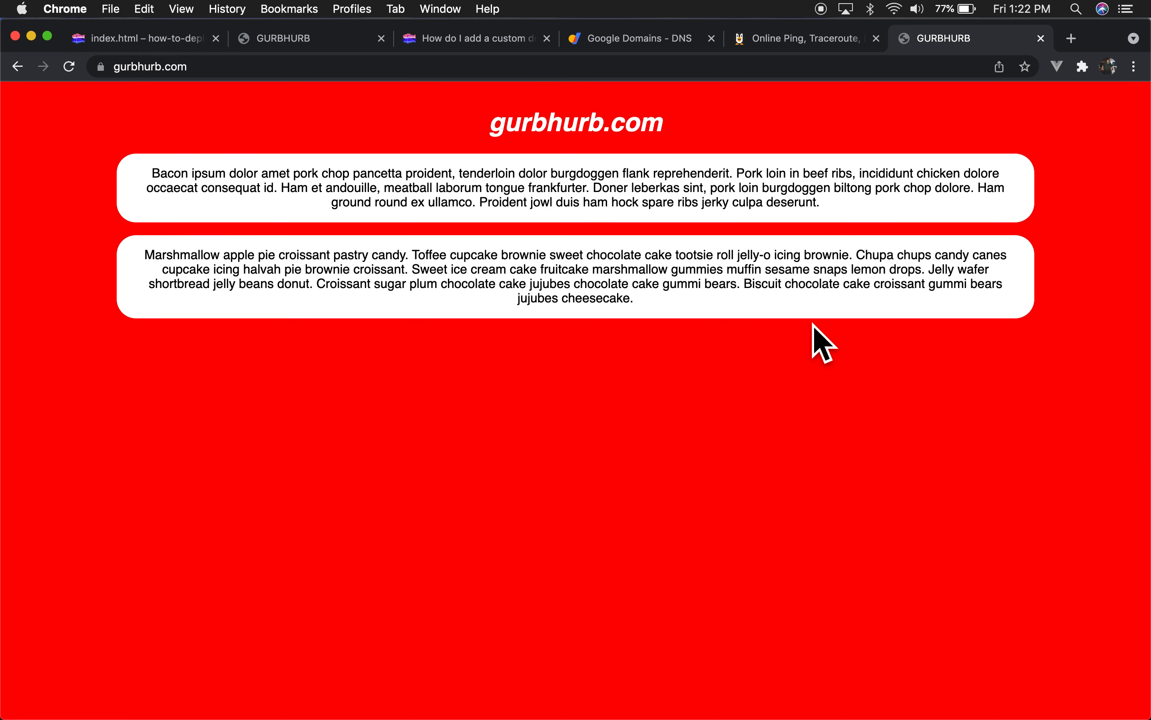